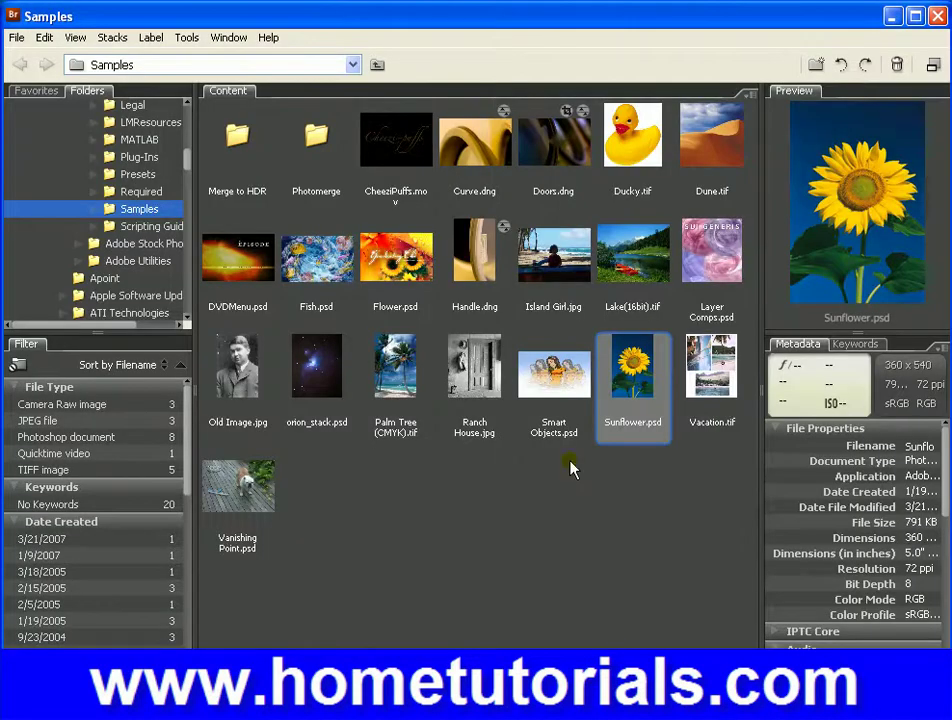
Open Ranch House.jpg from the Samples folder in Photoshop
{"action": "double_click", "coordinate": [478, 372]}
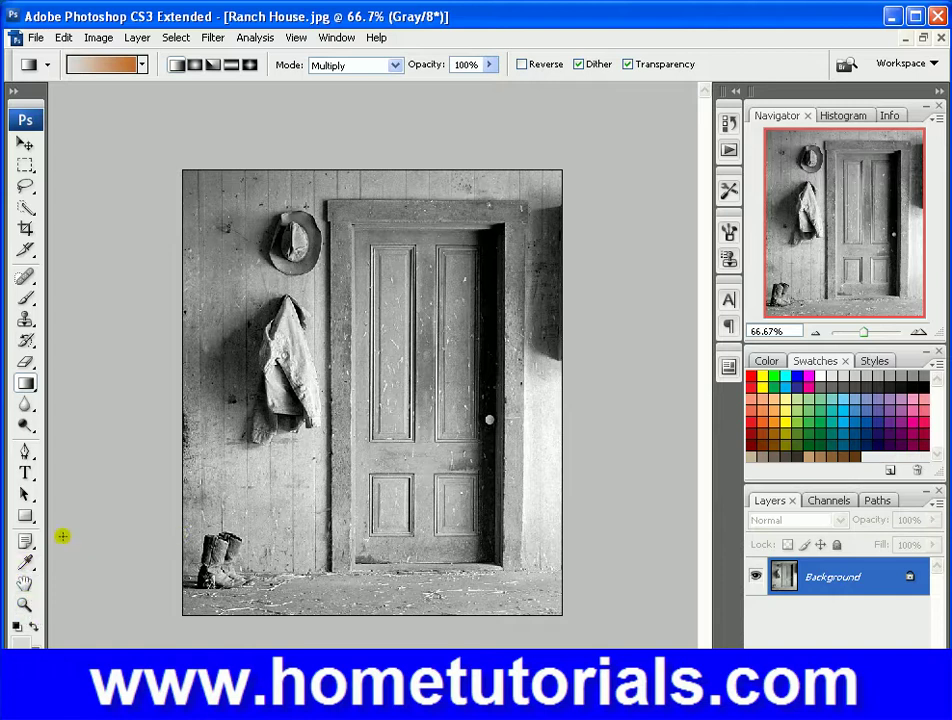
{"action": "left_click", "coordinate": [25, 322]}
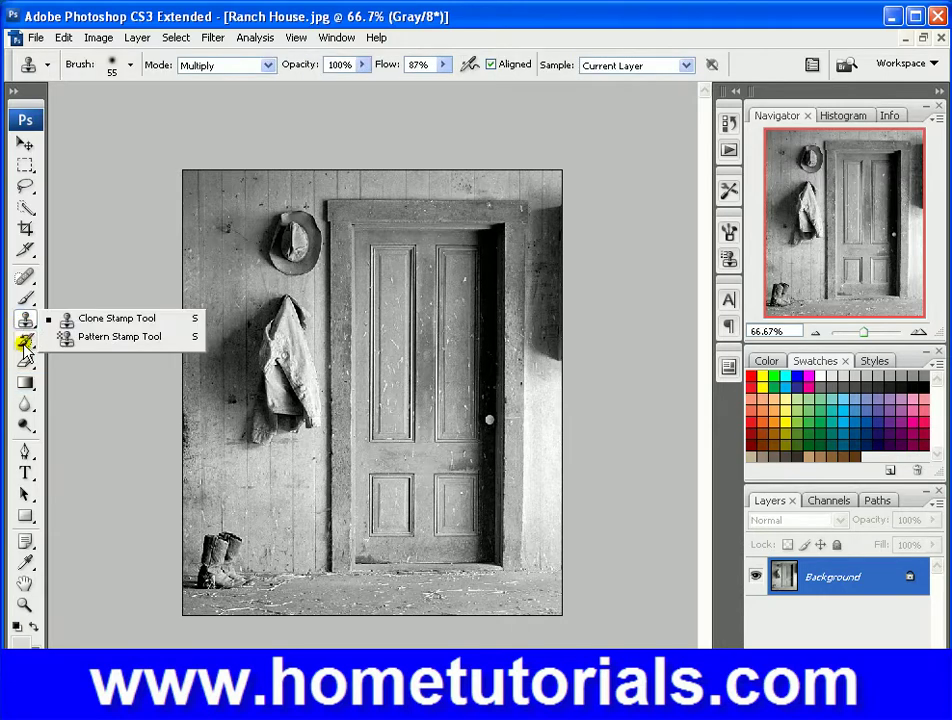
{"action": "left_click", "coordinate": [25, 342]}
{"action": "left_click", "coordinate": [25, 364]}
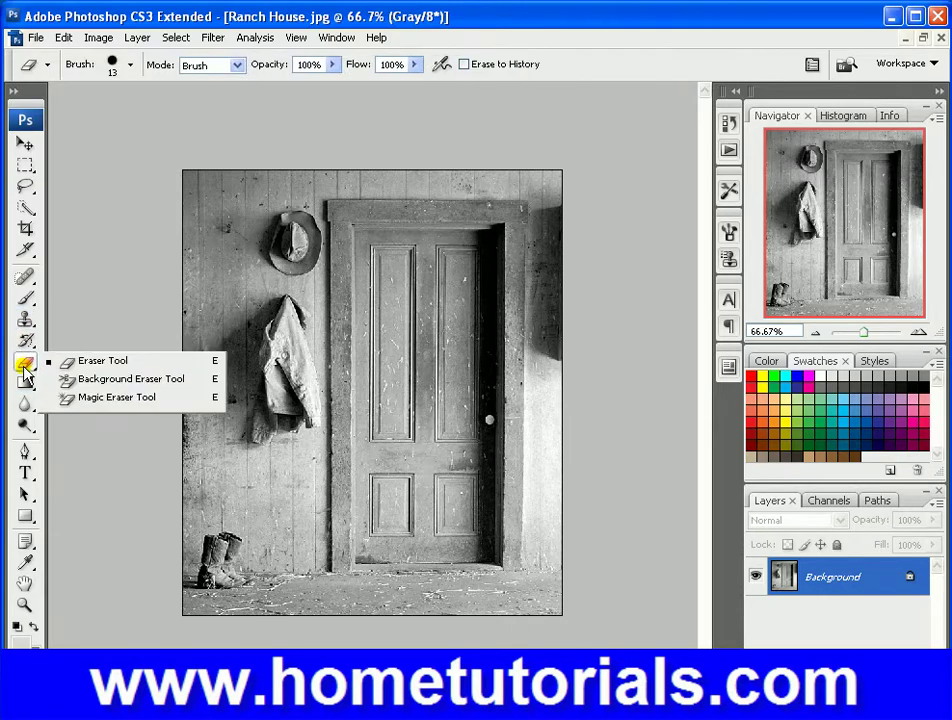
{"action": "left_click", "coordinate": [27, 405]}
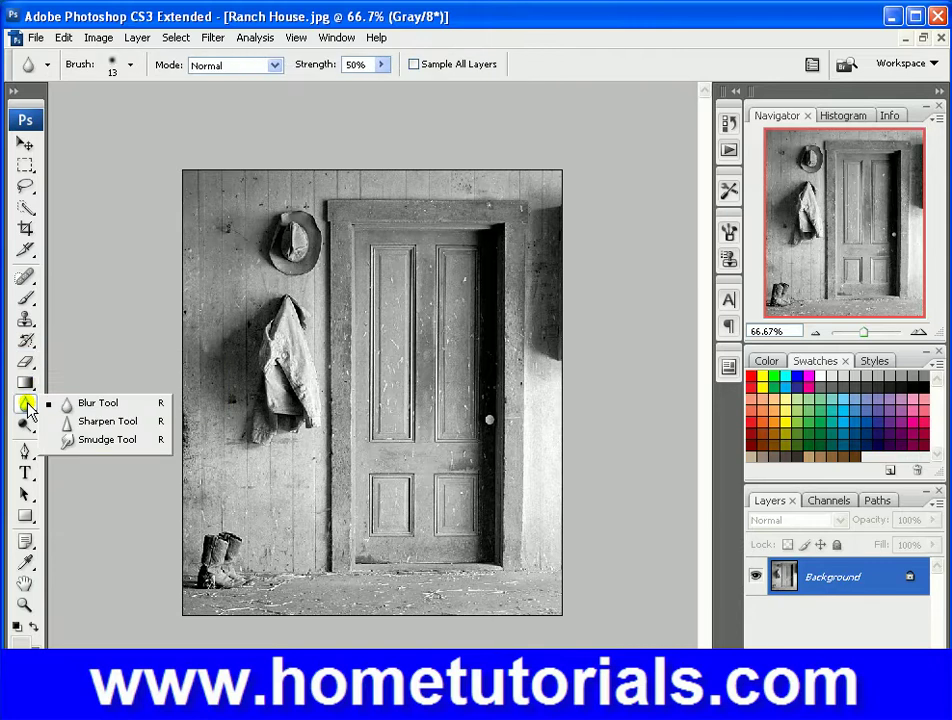
{"action": "left_click", "coordinate": [26, 295]}
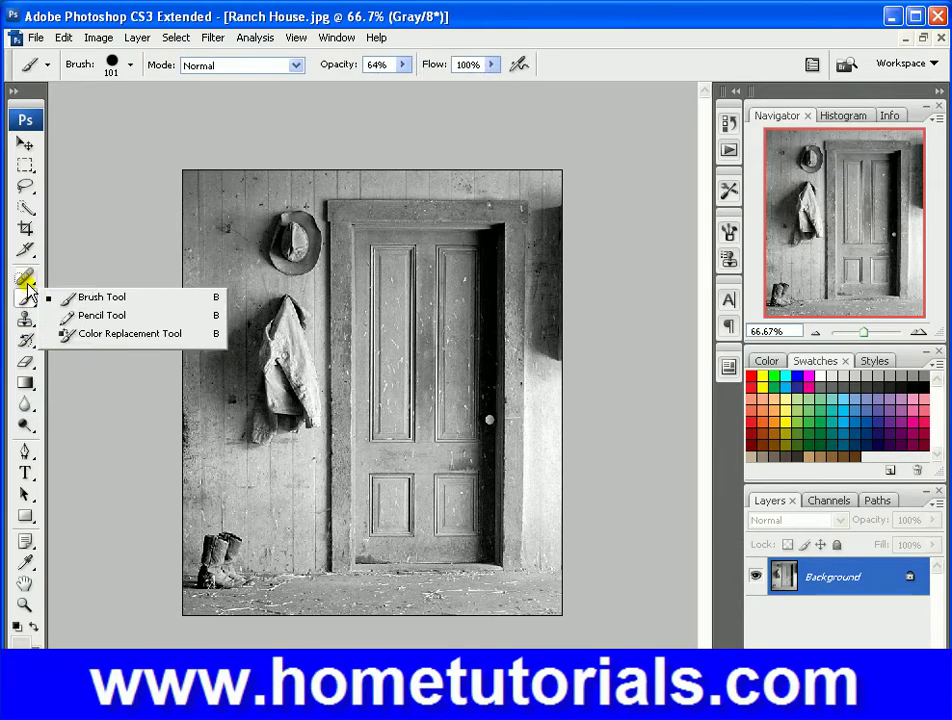
With the Healing Brush at 19 px, sample the bare wall beside the hanging jacket and paint over the jacket's lower part
{"action": "left_click", "coordinate": [25, 275]}
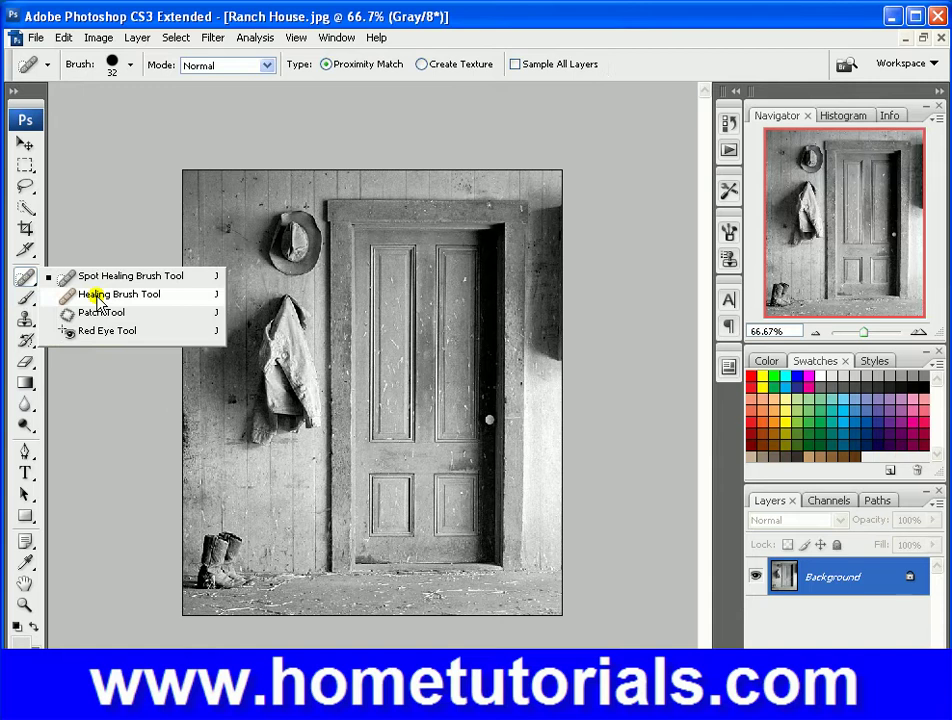
{"action": "left_click", "coordinate": [148, 293]}
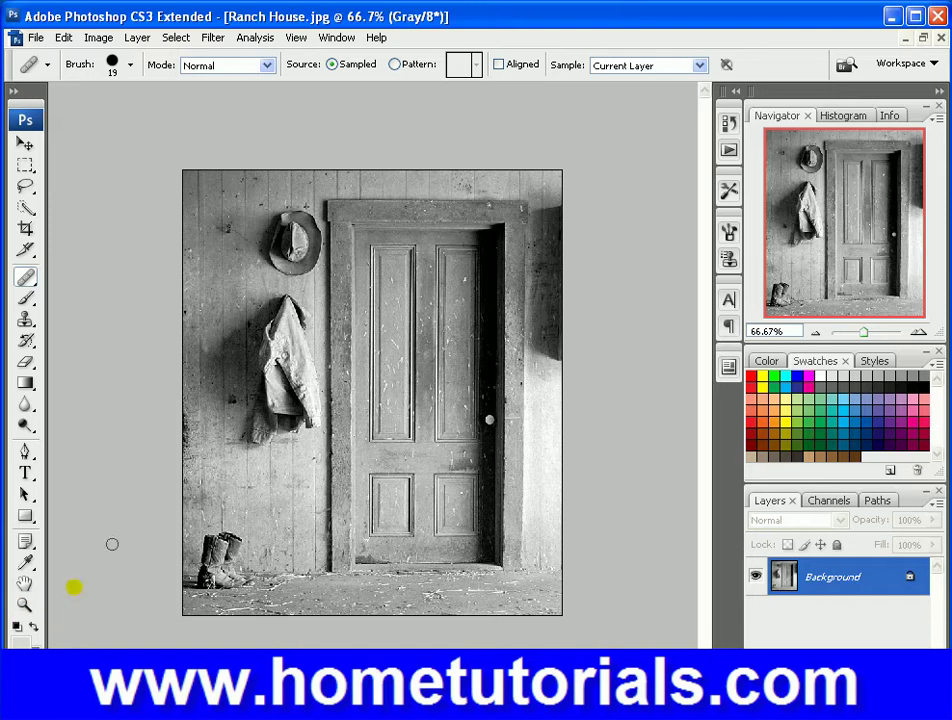
{"action": "left_click", "coordinate": [25, 605]}
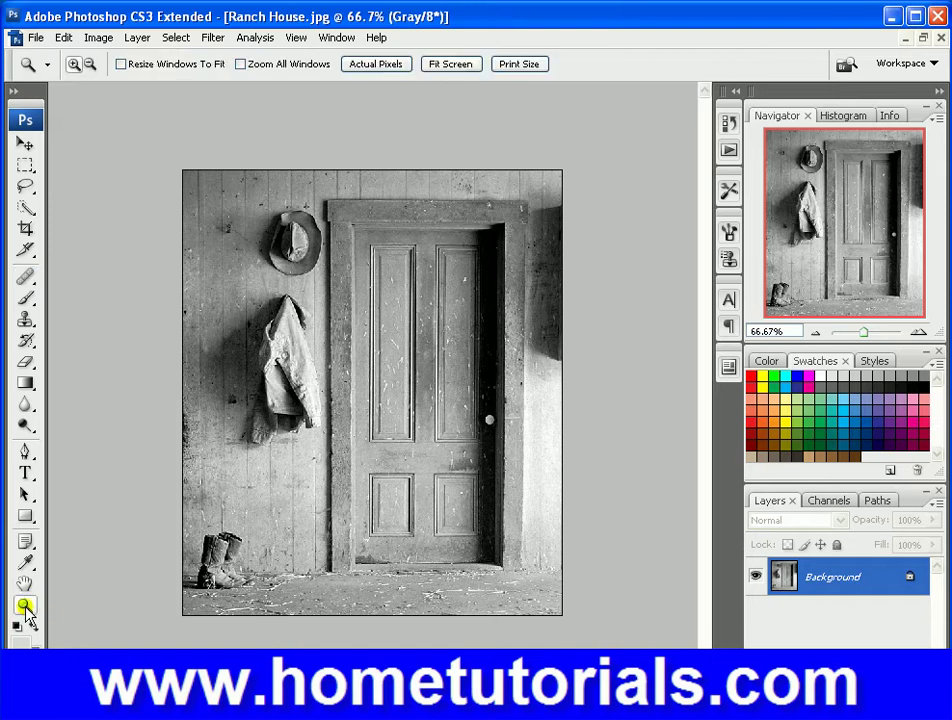
{"action": "left_click", "coordinate": [274, 371]}
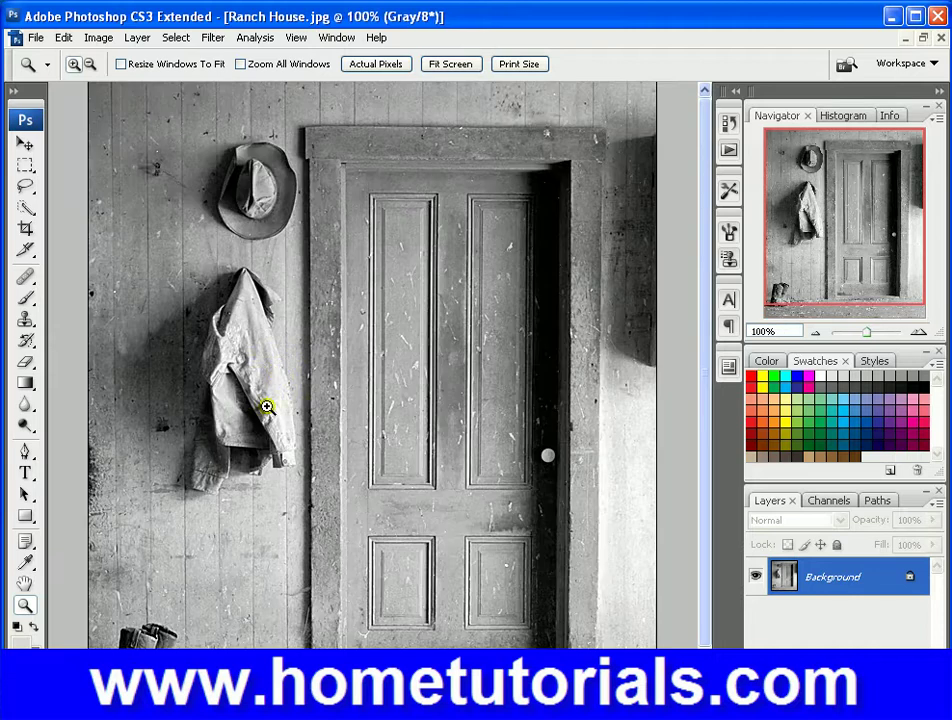
{"action": "left_click", "coordinate": [268, 405]}
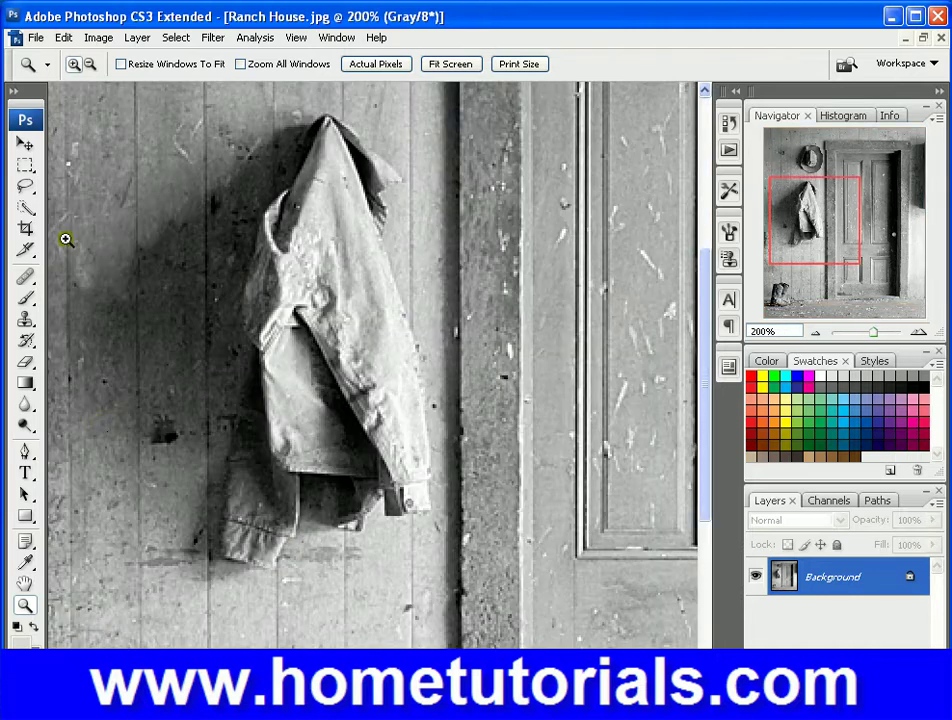
{"action": "left_click", "coordinate": [20, 275]}
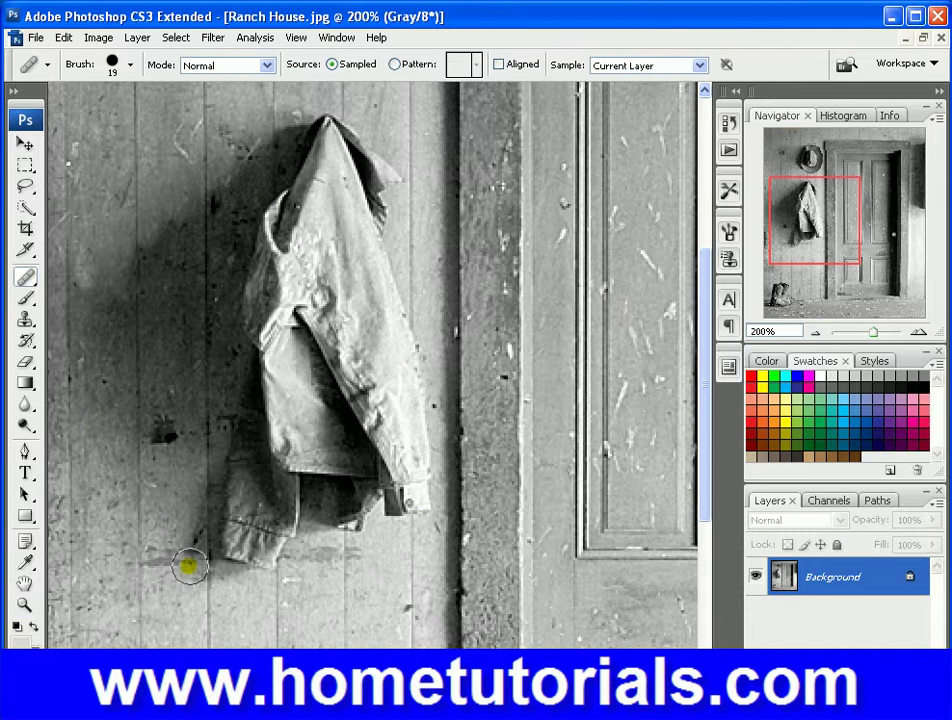
{"action": "left_click", "coordinate": [221, 575]}
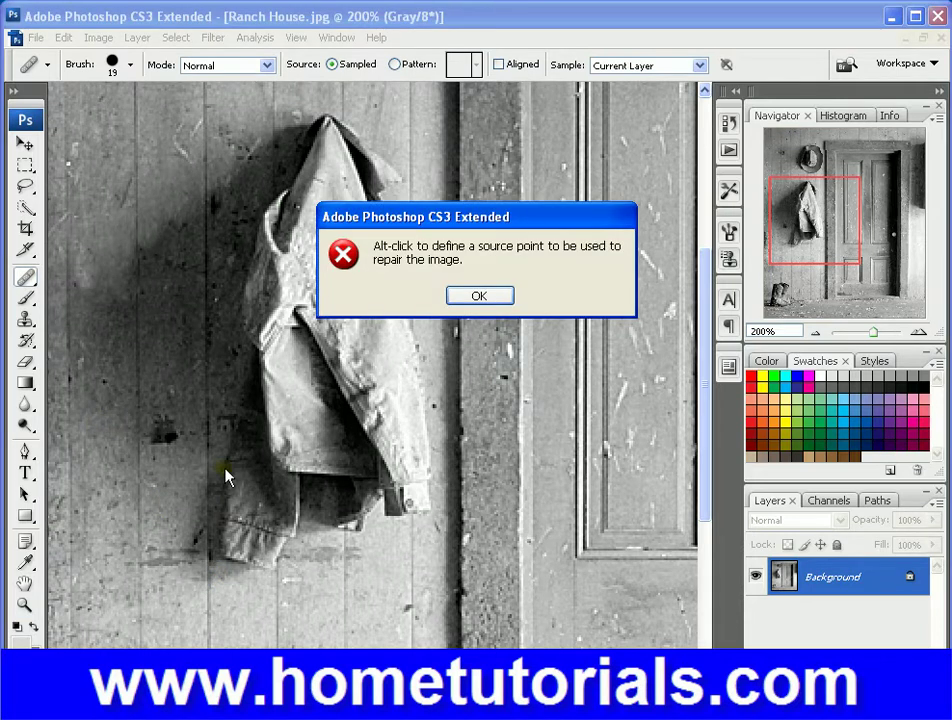
{"action": "left_click", "coordinate": [489, 296]}
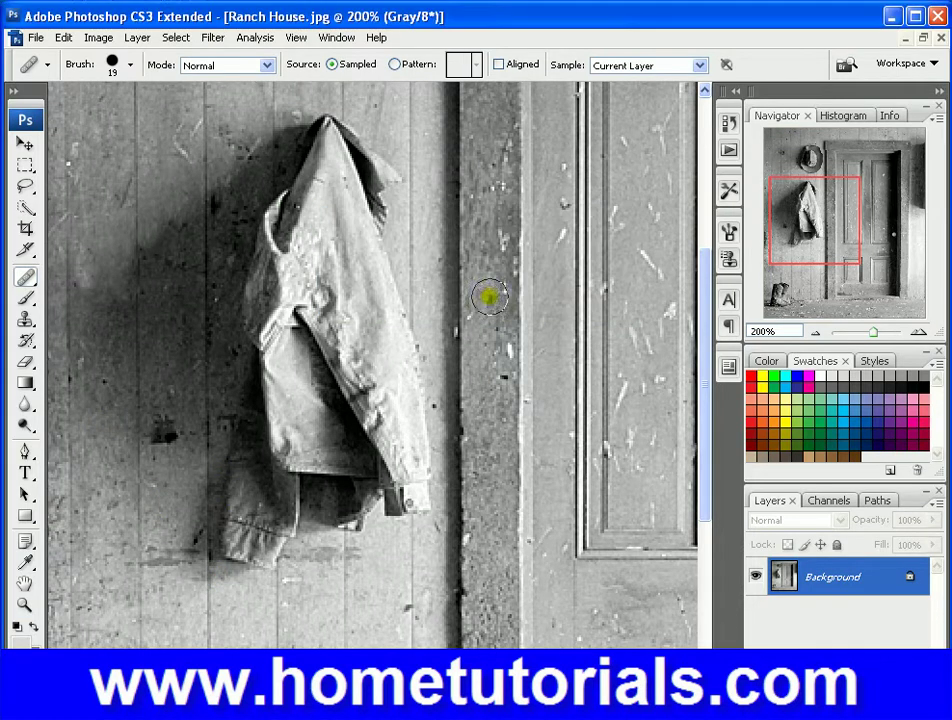
{"action": "left_click", "coordinate": [140, 546], "text": "alt"}
{"action": "mouse_move", "coordinate": [323, 605]}
{"action": "left_mouse_down"}
{"action": "mouse_move", "coordinate": [322, 323]}
{"action": "mouse_move", "coordinate": [303, 494]}
{"action": "mouse_move", "coordinate": [306, 509]}
{"action": "mouse_move", "coordinate": [330, 517]}
{"action": "mouse_move", "coordinate": [324, 396]}
{"action": "mouse_move", "coordinate": [302, 543]}
{"action": "mouse_move", "coordinate": [305, 420]}
{"action": "mouse_move", "coordinate": [367, 533]}
{"action": "mouse_move", "coordinate": [367, 437]}
{"action": "mouse_move", "coordinate": [382, 488]}
{"action": "mouse_move", "coordinate": [396, 499]}
{"action": "mouse_move", "coordinate": [397, 549]}
{"action": "mouse_move", "coordinate": [395, 367]}
{"action": "mouse_move", "coordinate": [430, 566]}
{"action": "mouse_move", "coordinate": [417, 438]}
{"action": "mouse_move", "coordinate": [272, 573]}
{"action": "mouse_move", "coordinate": [290, 411]}
{"action": "mouse_move", "coordinate": [248, 548]}
{"action": "mouse_move", "coordinate": [241, 397]}
{"action": "mouse_move", "coordinate": [219, 545]}
{"action": "mouse_move", "coordinate": [219, 395]}
{"action": "left_mouse_up"}
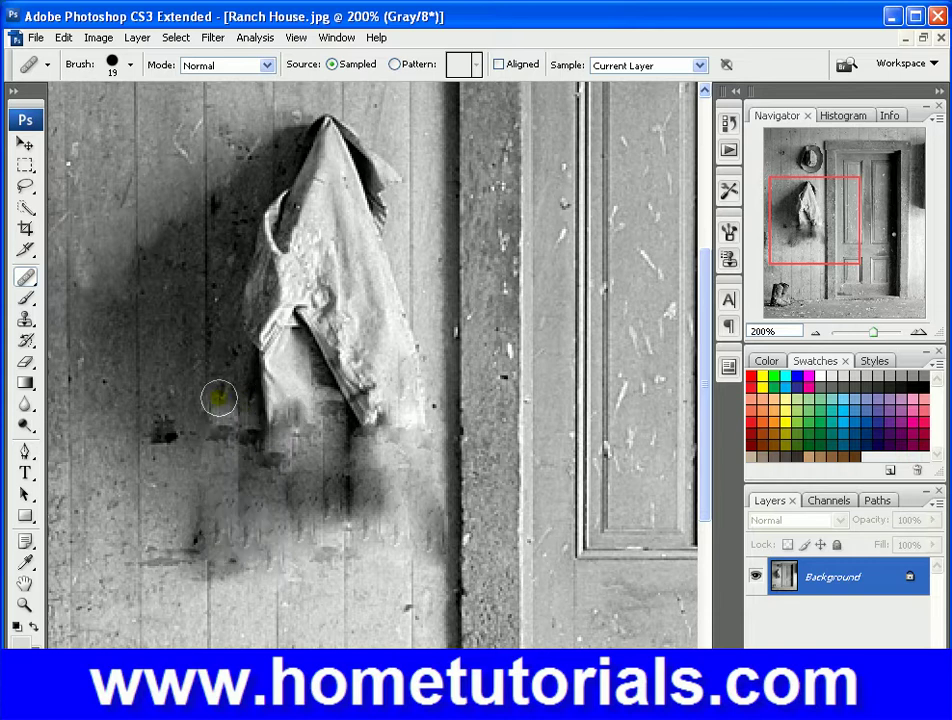
Set the Healing Brush diameter to 70 px, sample the clean wall below the jacket and paint over the rest of the jacket
{"action": "left_click", "coordinate": [128, 68]}
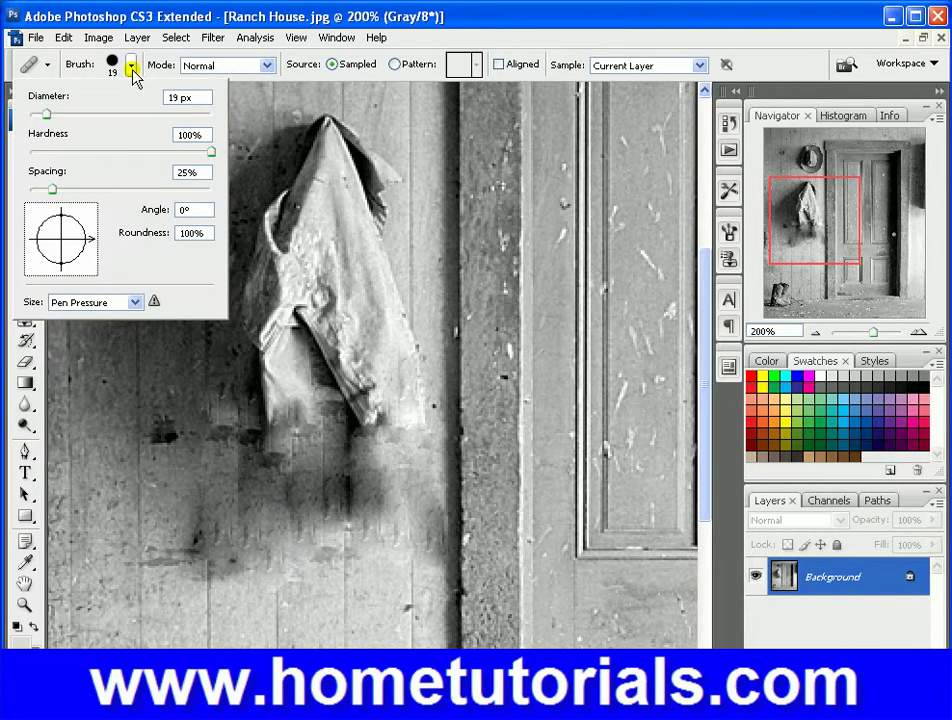
{"action": "left_click", "coordinate": [93, 115]}
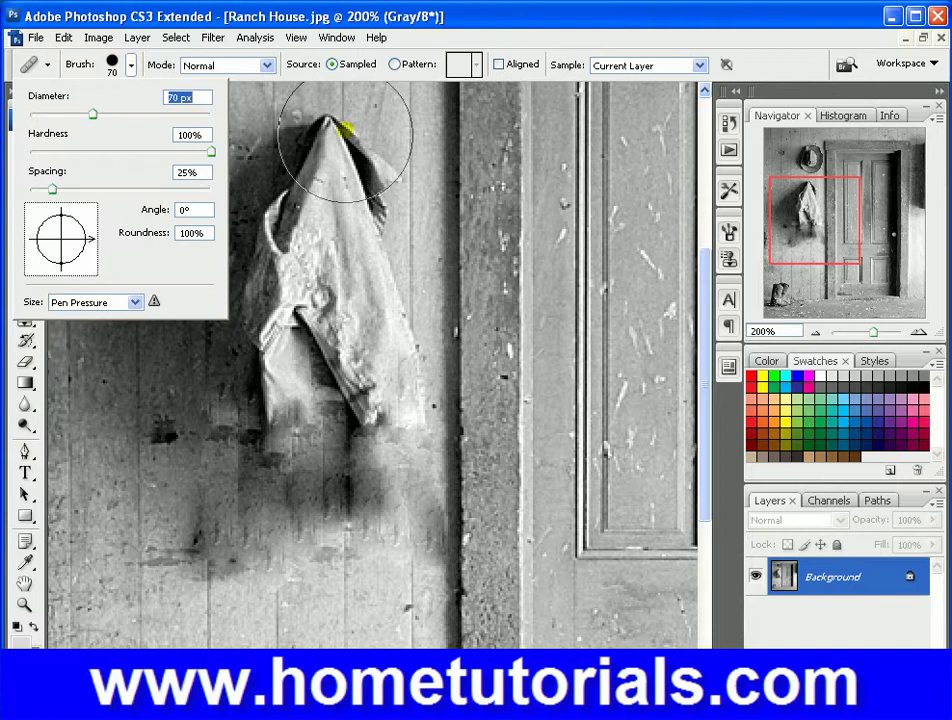
{"action": "left_click", "coordinate": [130, 66]}
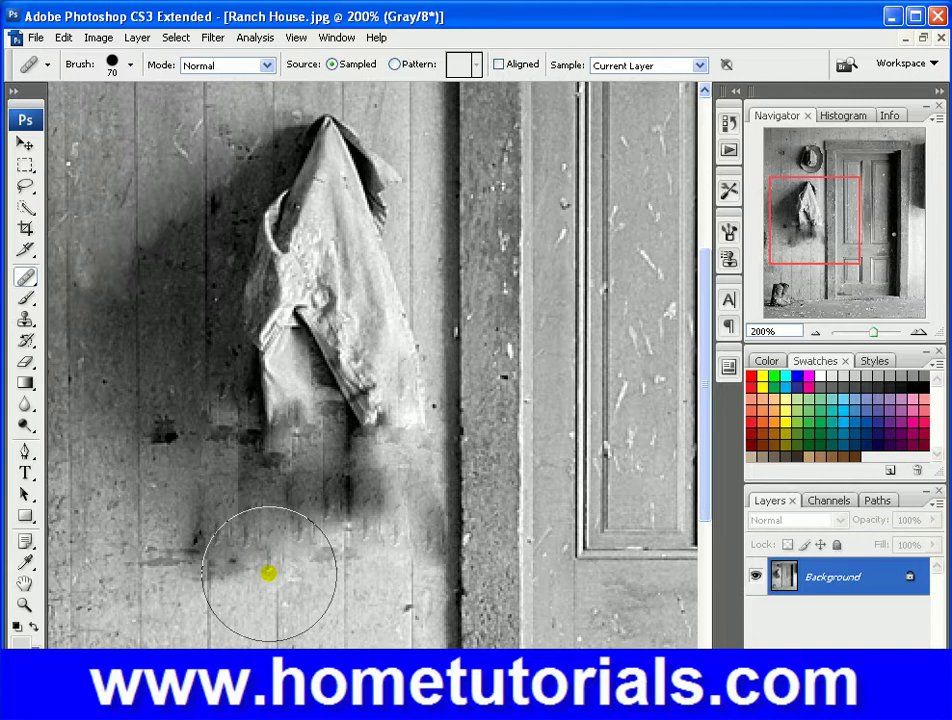
{"action": "left_click", "coordinate": [332, 633], "text": "alt"}
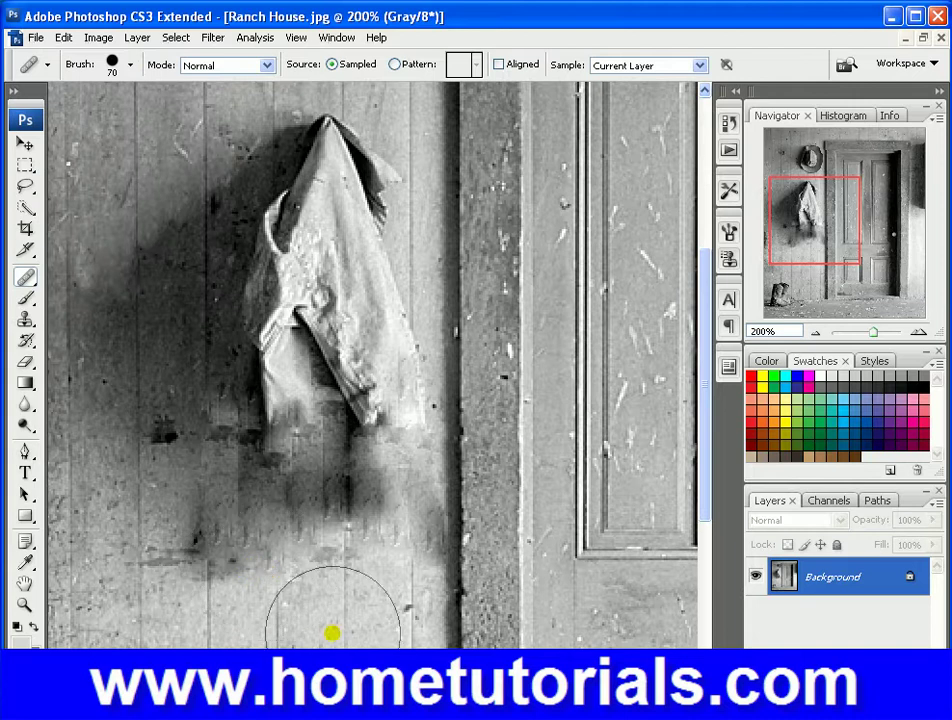
{"action": "left_click_drag", "start_coordinate": [334, 493], "coordinate": [330, 183]}
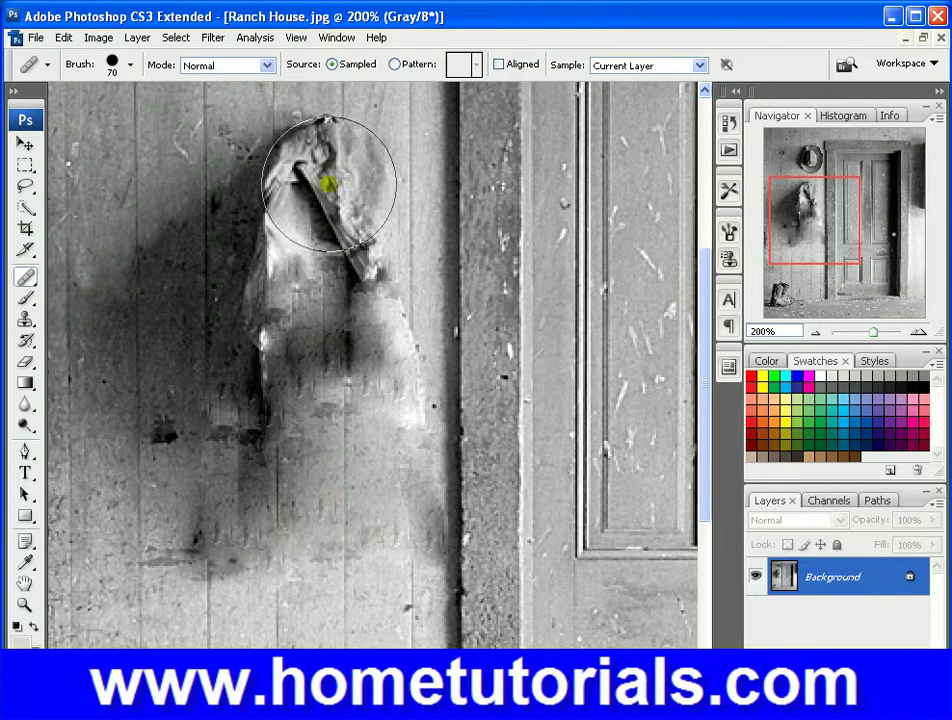
{"action": "left_click_drag", "start_coordinate": [249, 538], "coordinate": [249, 291]}
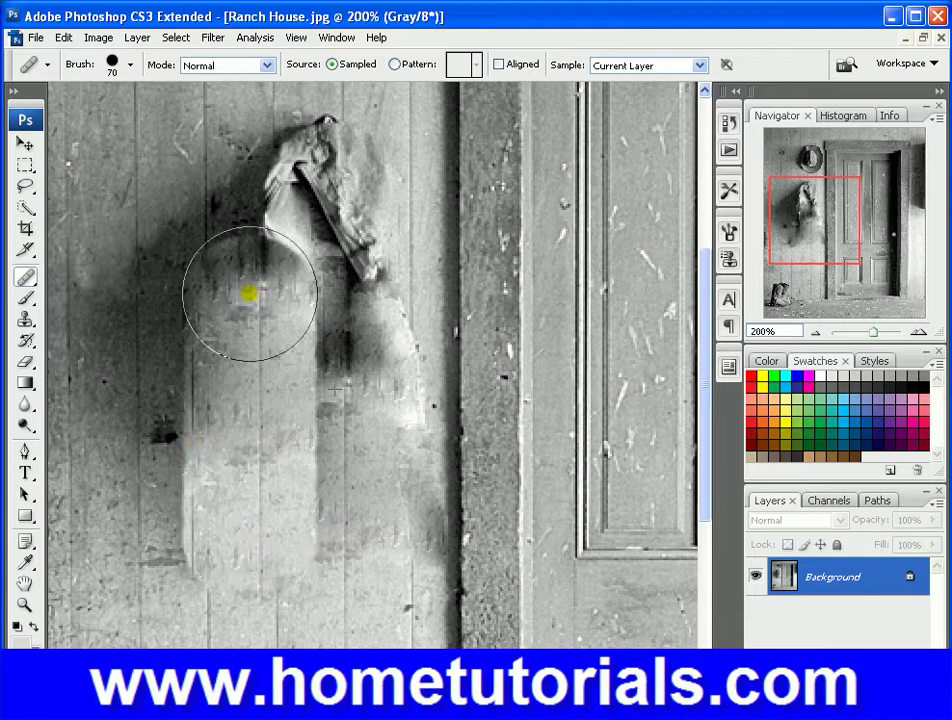
{"action": "left_click_drag", "start_coordinate": [386, 377], "coordinate": [366, 149]}
{"action": "left_click_drag", "start_coordinate": [276, 287], "coordinate": [276, 166]}
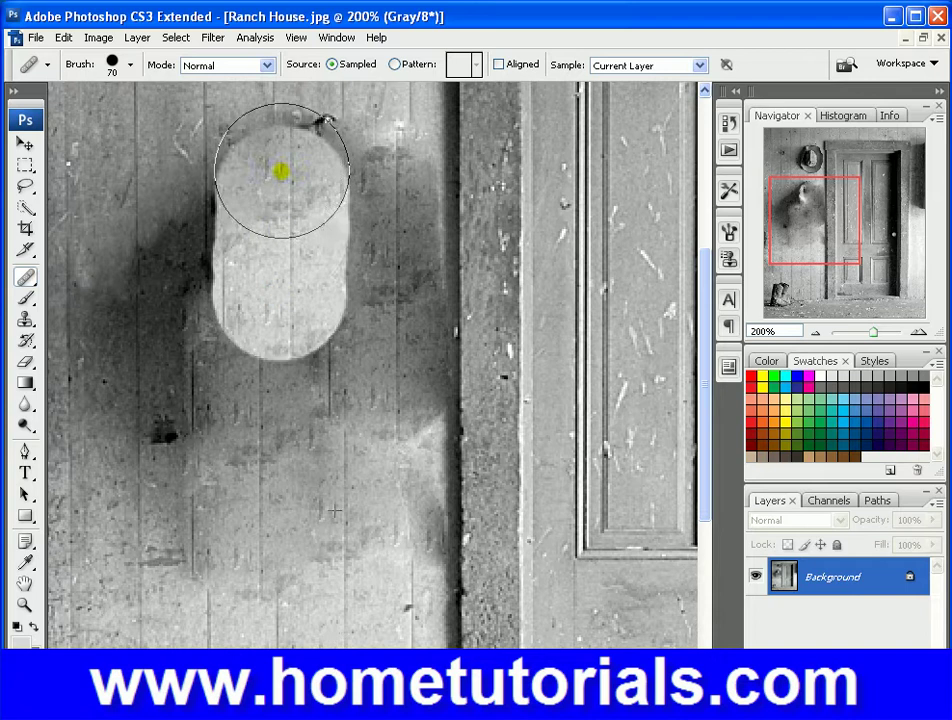
Paint over the jacket's remaining shadow, hook and dark patches between the wall's left side and the door frame
{"action": "left_click_drag", "start_coordinate": [161, 450], "coordinate": [170, 287]}
{"action": "mouse_move", "coordinate": [134, 245]}
{"action": "left_mouse_down"}
{"action": "mouse_move", "coordinate": [139, 191]}
{"action": "mouse_move", "coordinate": [106, 126]}
{"action": "left_mouse_up"}
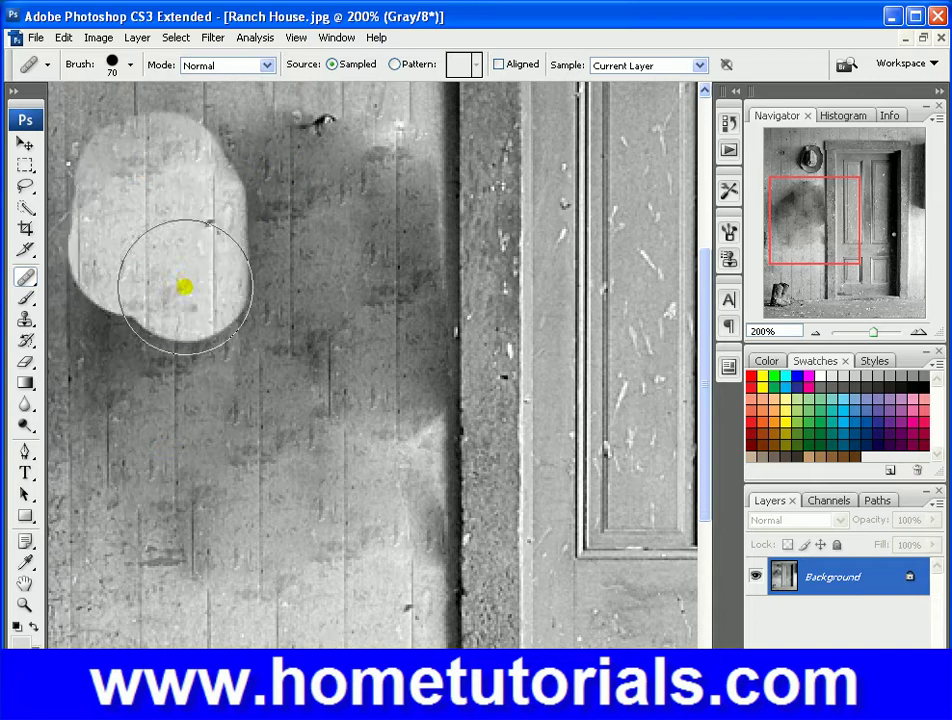
{"action": "mouse_move", "coordinate": [225, 250]}
{"action": "left_mouse_down"}
{"action": "mouse_move", "coordinate": [247, 164]}
{"action": "mouse_move", "coordinate": [284, 165]}
{"action": "left_mouse_up"}
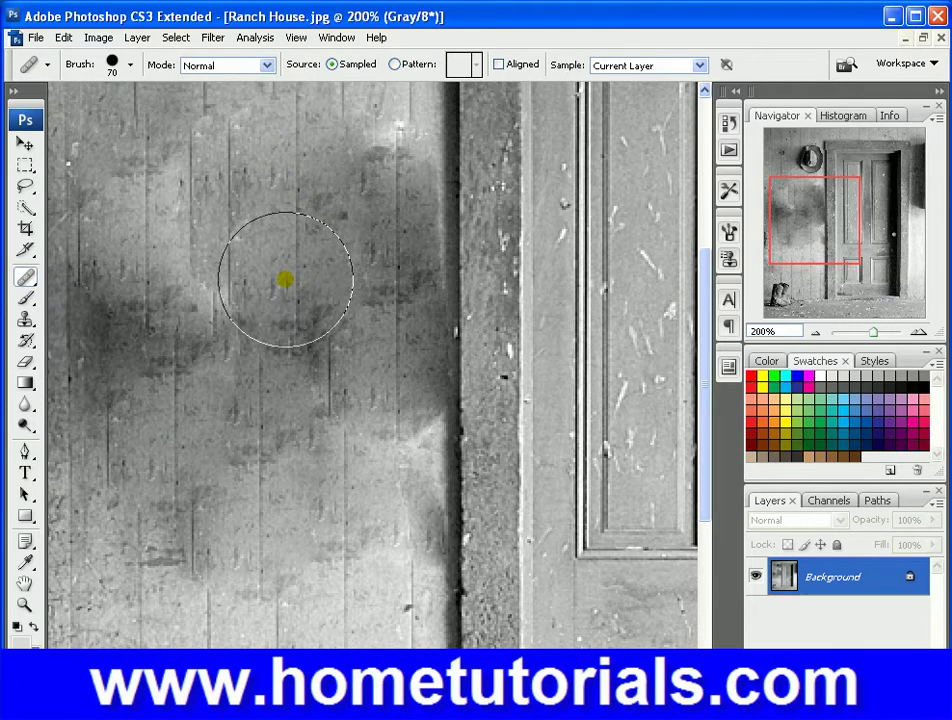
{"action": "left_click_drag", "start_coordinate": [361, 168], "coordinate": [368, 300]}
{"action": "mouse_move", "coordinate": [383, 210]}
{"action": "left_mouse_down"}
{"action": "mouse_move", "coordinate": [374, 236]}
{"action": "mouse_move", "coordinate": [381, 270]}
{"action": "left_mouse_up"}
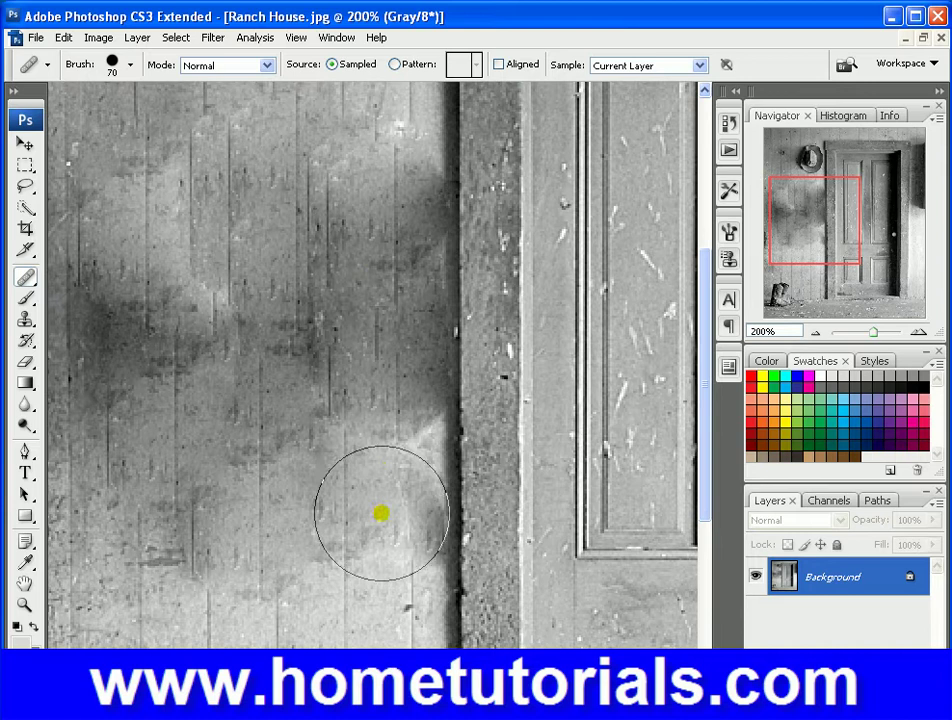
{"action": "left_click_drag", "start_coordinate": [393, 419], "coordinate": [388, 510]}
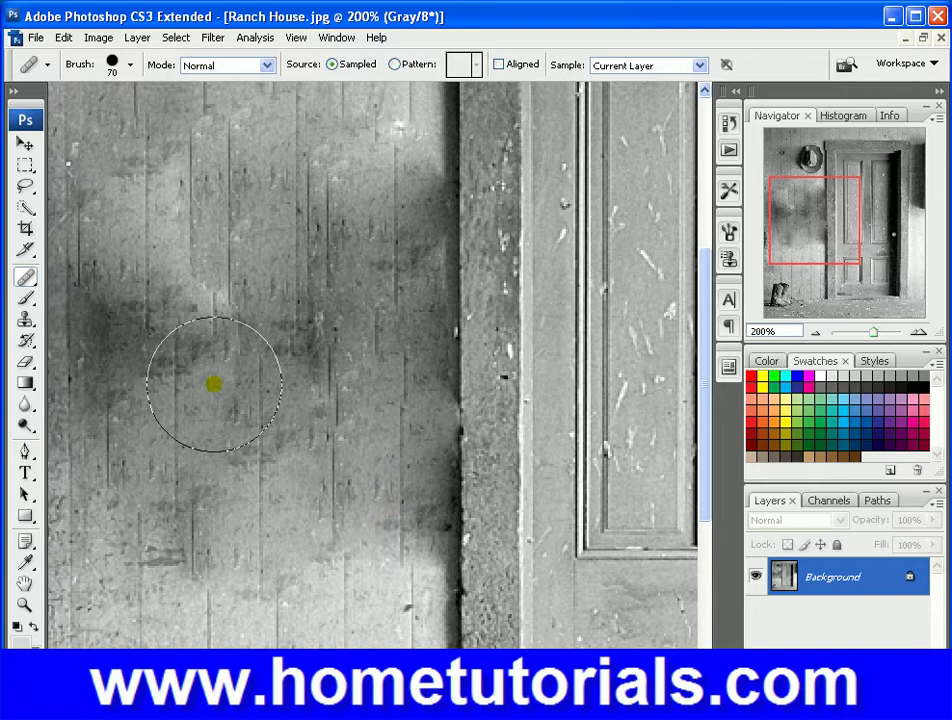
Heal the uneven dark and light patches left on the wall's left half to blend them with the surrounding boards
{"action": "left_click_drag", "start_coordinate": [128, 148], "coordinate": [120, 198]}
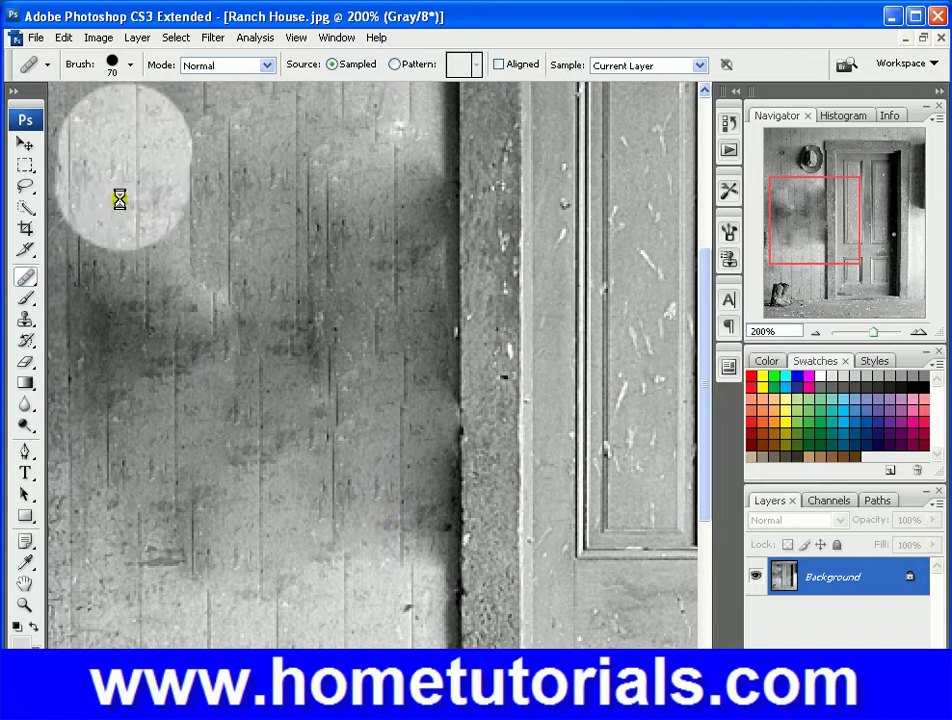
{"action": "left_click", "coordinate": [98, 423]}
{"action": "mouse_move", "coordinate": [100, 425]}
{"action": "left_mouse_down"}
{"action": "mouse_move", "coordinate": [111, 248]}
{"action": "mouse_move", "coordinate": [185, 375]}
{"action": "mouse_move", "coordinate": [220, 284]}
{"action": "mouse_move", "coordinate": [220, 338]}
{"action": "mouse_move", "coordinate": [181, 334]}
{"action": "mouse_move", "coordinate": [222, 336]}
{"action": "mouse_move", "coordinate": [246, 405]}
{"action": "mouse_move", "coordinate": [238, 455]}
{"action": "mouse_move", "coordinate": [223, 433]}
{"action": "mouse_move", "coordinate": [270, 447]}
{"action": "mouse_move", "coordinate": [272, 243]}
{"action": "mouse_move", "coordinate": [211, 450]}
{"action": "left_mouse_up"}
{"action": "left_click_drag", "start_coordinate": [222, 215], "coordinate": [223, 180]}
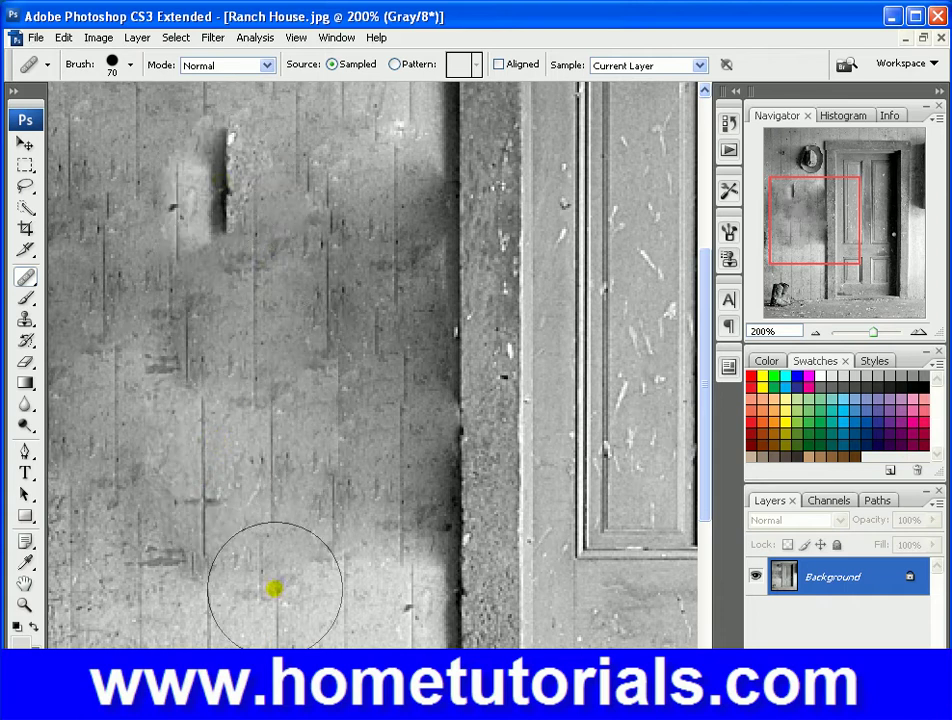
{"action": "mouse_move", "coordinate": [228, 278]}
{"action": "left_mouse_down"}
{"action": "mouse_move", "coordinate": [233, 95]}
{"action": "mouse_move", "coordinate": [232, 151]}
{"action": "left_mouse_up"}
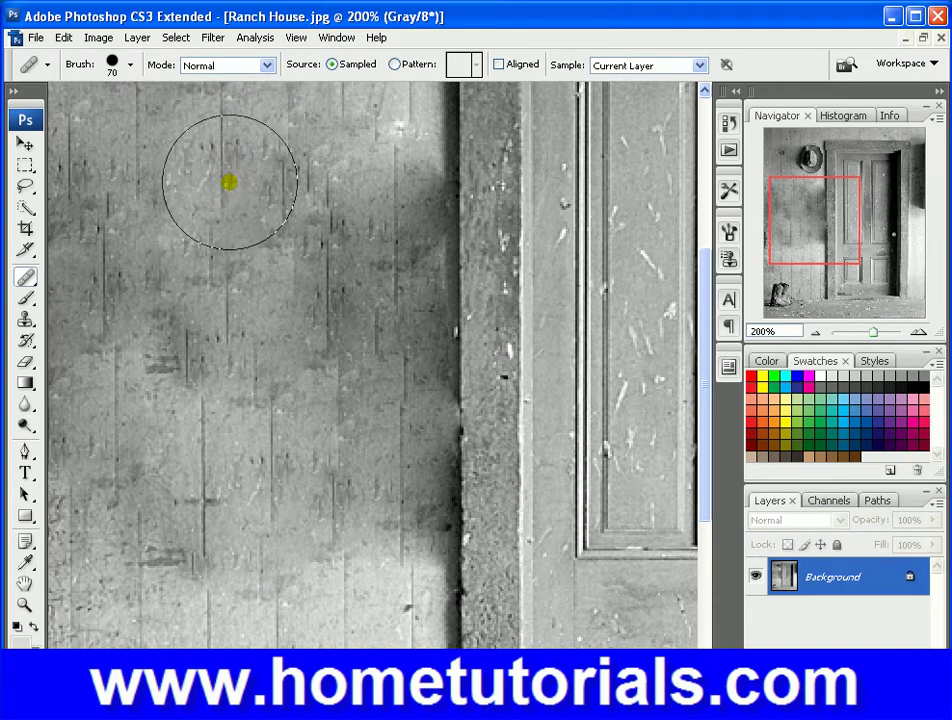
Zoom out to 66.7% to review the retouched wall in the whole picture
{"action": "left_click", "coordinate": [922, 39]}
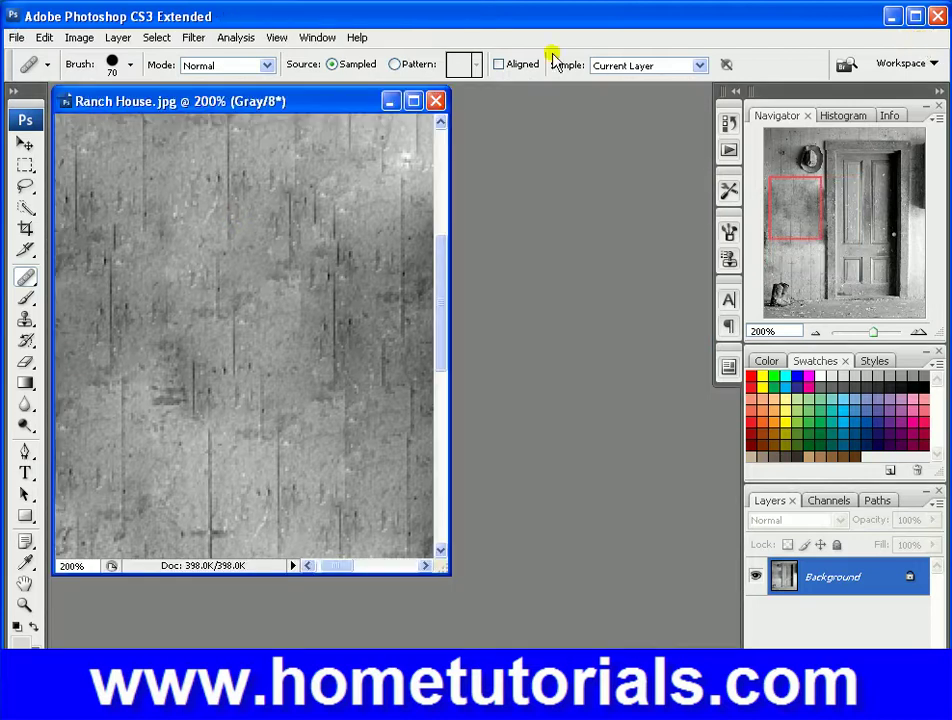
{"action": "left_click", "coordinate": [412, 101]}
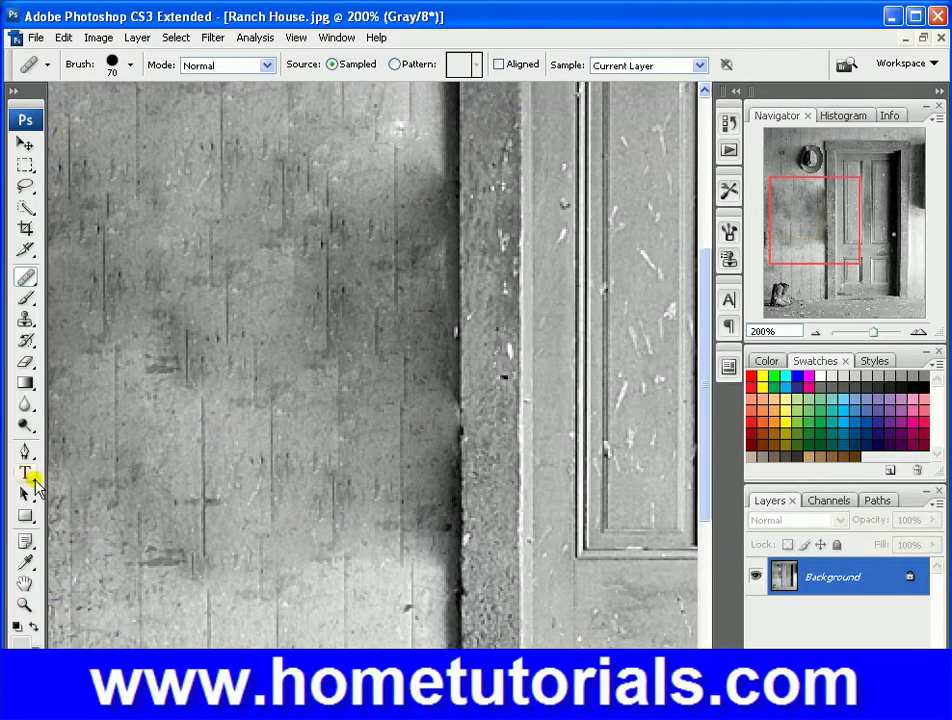
{"action": "left_click", "coordinate": [25, 606]}
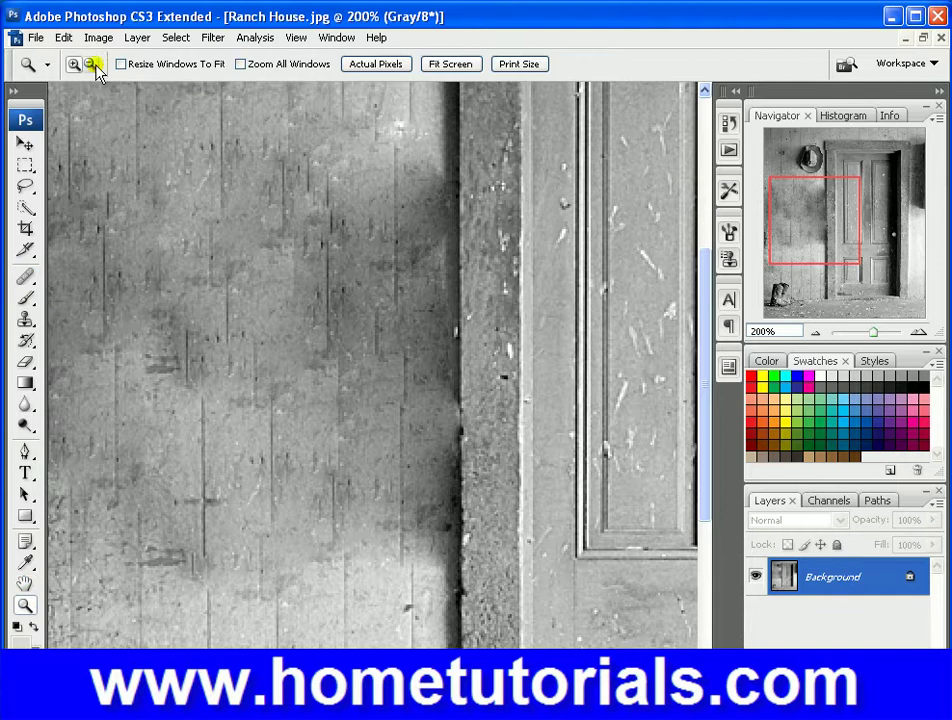
{"action": "left_click", "coordinate": [440, 308], "text": "alt"}
{"action": "left_click", "coordinate": [440, 308], "text": "alt"}
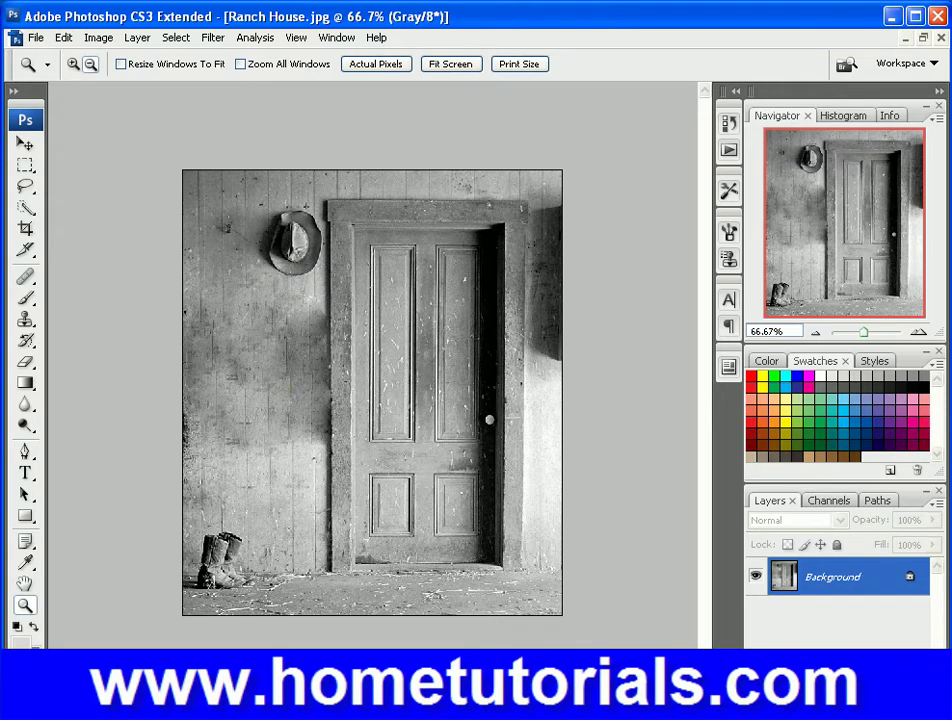
Switch to Bridge and open Vacation.tif from the Samples folder in Photoshop
{"action": "key", "text": "ctrl+alt+o"}
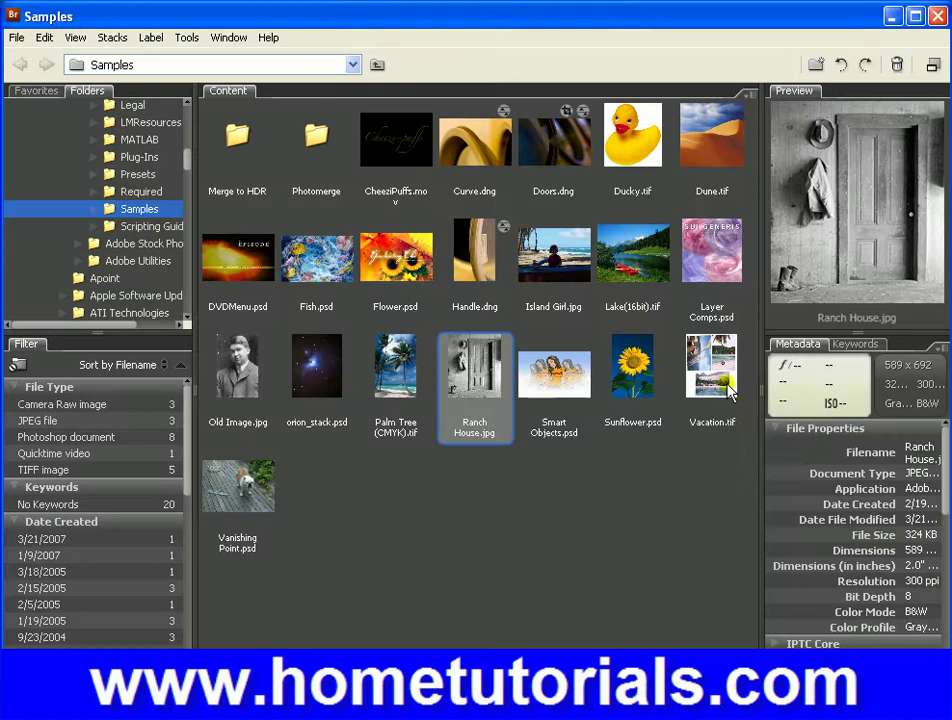
{"action": "left_click", "coordinate": [718, 368]}
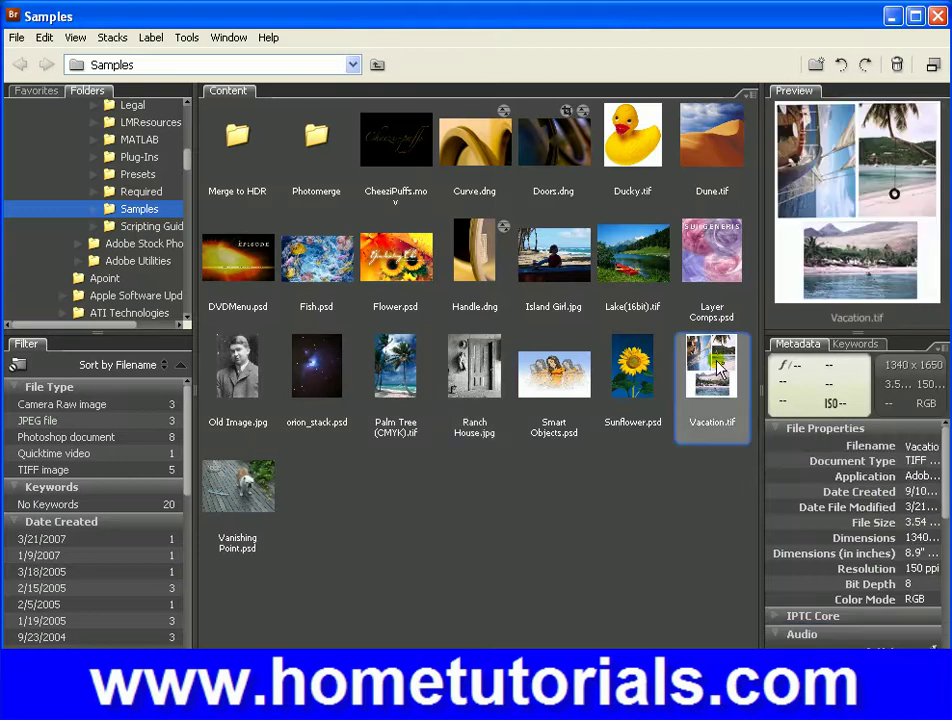
{"action": "double_click", "coordinate": [718, 368]}
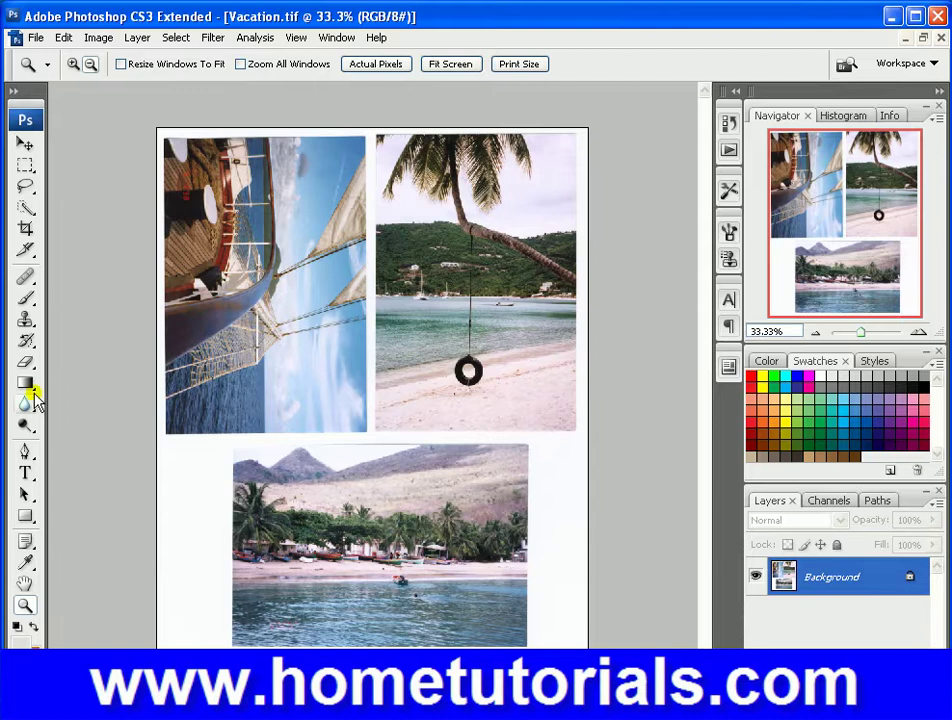
Select the palm tree and tire swing photo in Vacation.tif with a rectangular marquee just inside its edges
{"action": "left_click", "coordinate": [26, 166]}
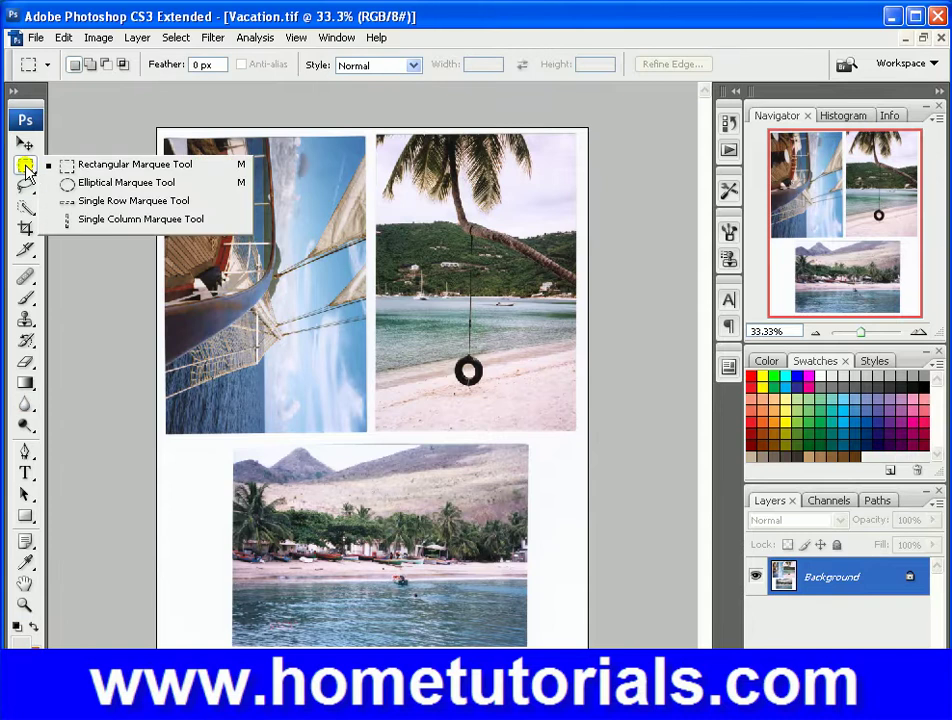
{"action": "left_click", "coordinate": [380, 133]}
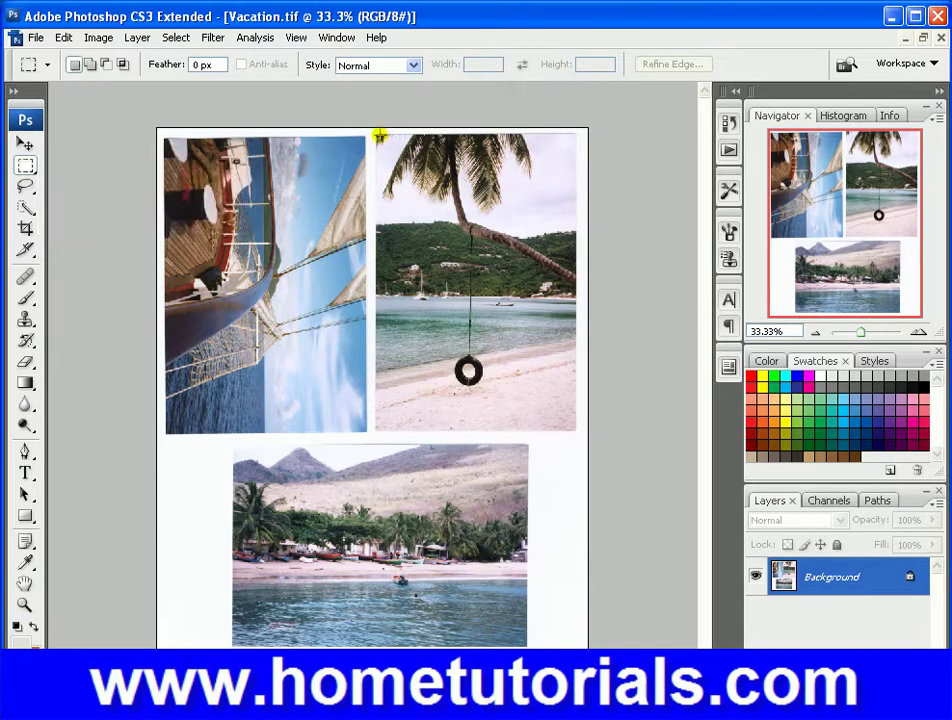
{"action": "left_click_drag", "start_coordinate": [452, 192], "coordinate": [571, 427]}
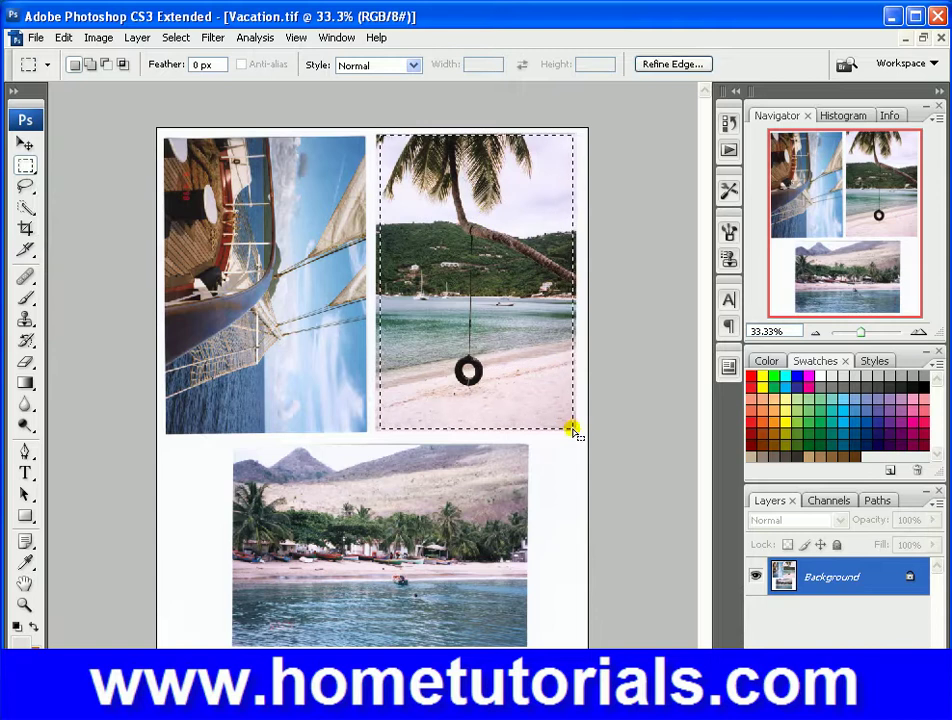
Arrange both image windows so they are visible and copy the selected palm tree photo into Ranch House.jpg with the Move tool
{"action": "left_click", "coordinate": [924, 39]}
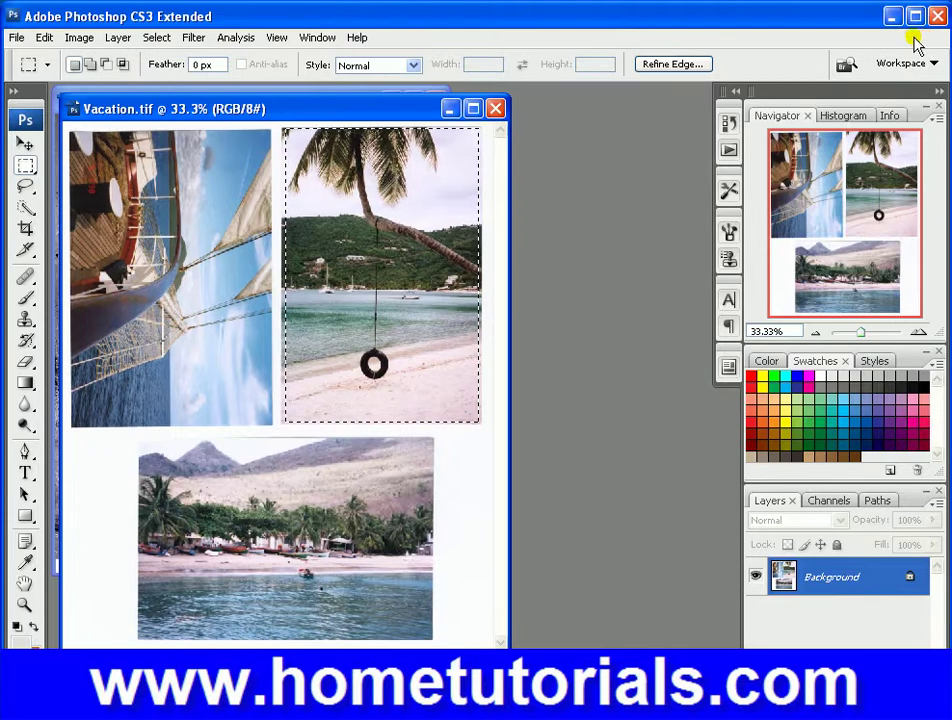
{"action": "left_click_drag", "start_coordinate": [393, 121], "coordinate": [551, 158]}
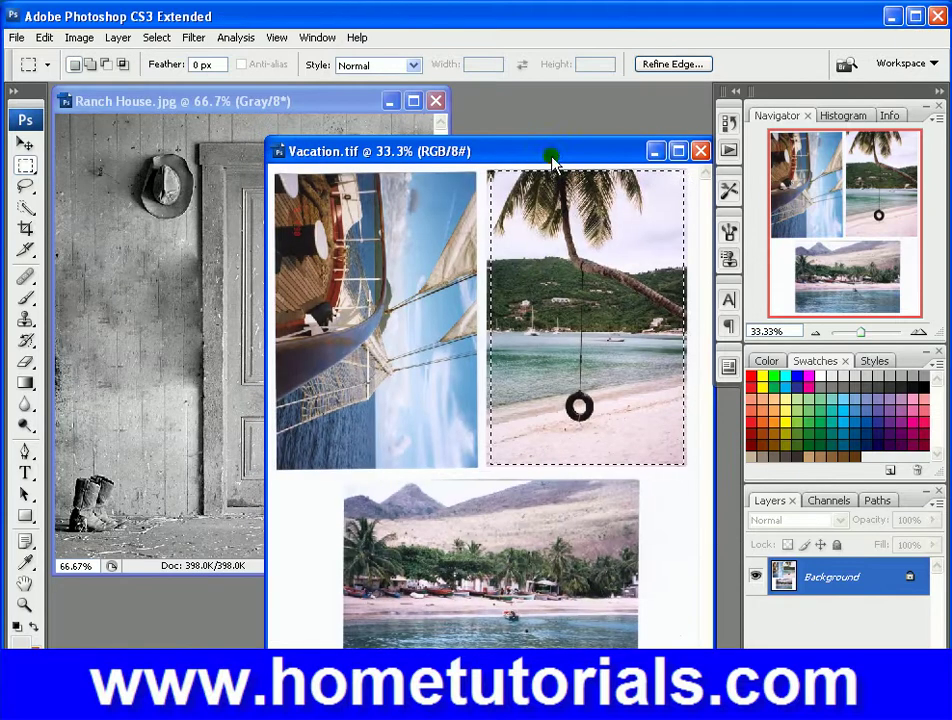
{"action": "left_click", "coordinate": [25, 145]}
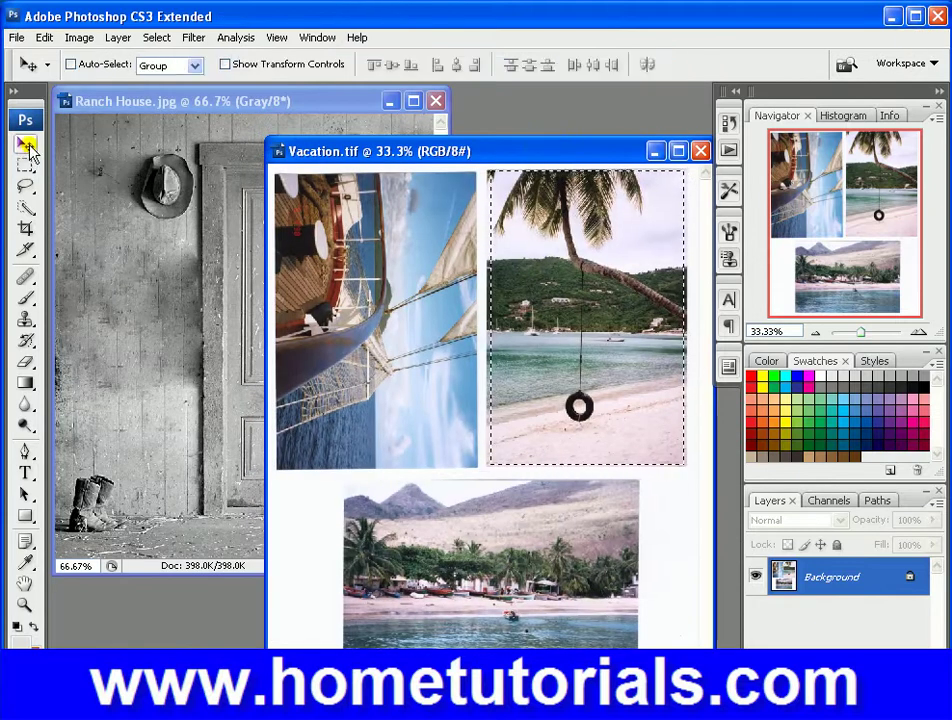
{"action": "left_click_drag", "start_coordinate": [499, 332], "coordinate": [112, 364]}
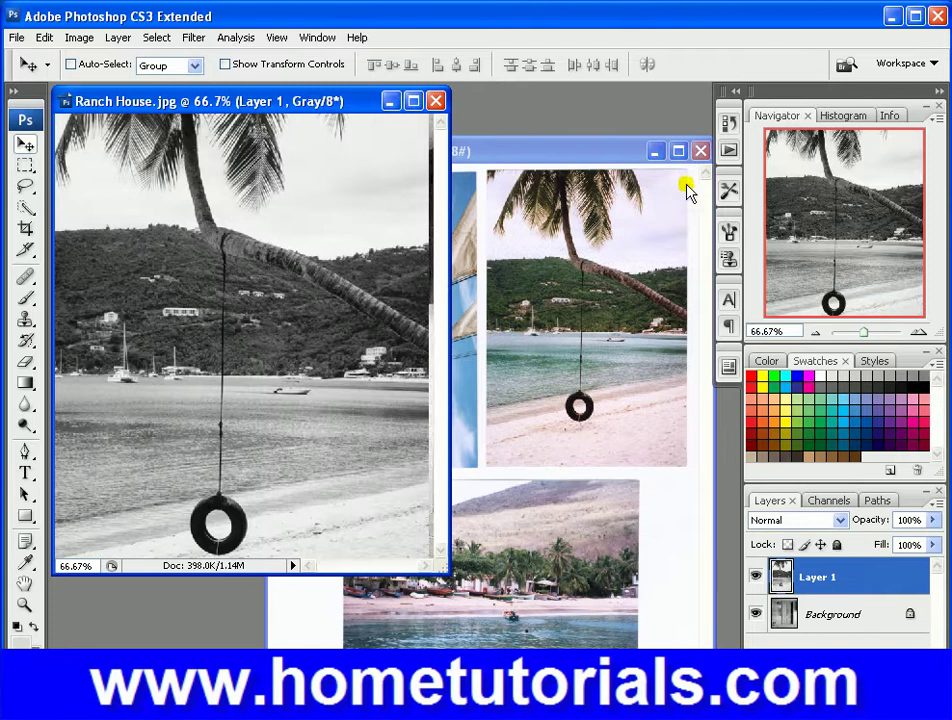
Close Vacation.tif and shift the palm tree photo layer up and to the left in the maximized Ranch House.jpg
{"action": "left_click", "coordinate": [701, 152]}
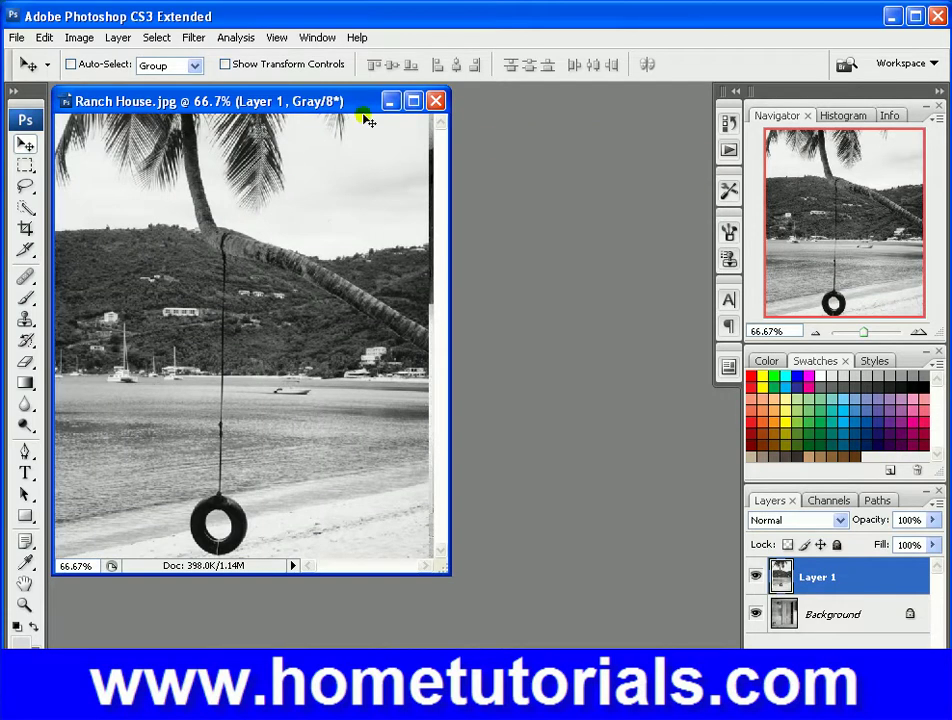
{"action": "left_click", "coordinate": [413, 102]}
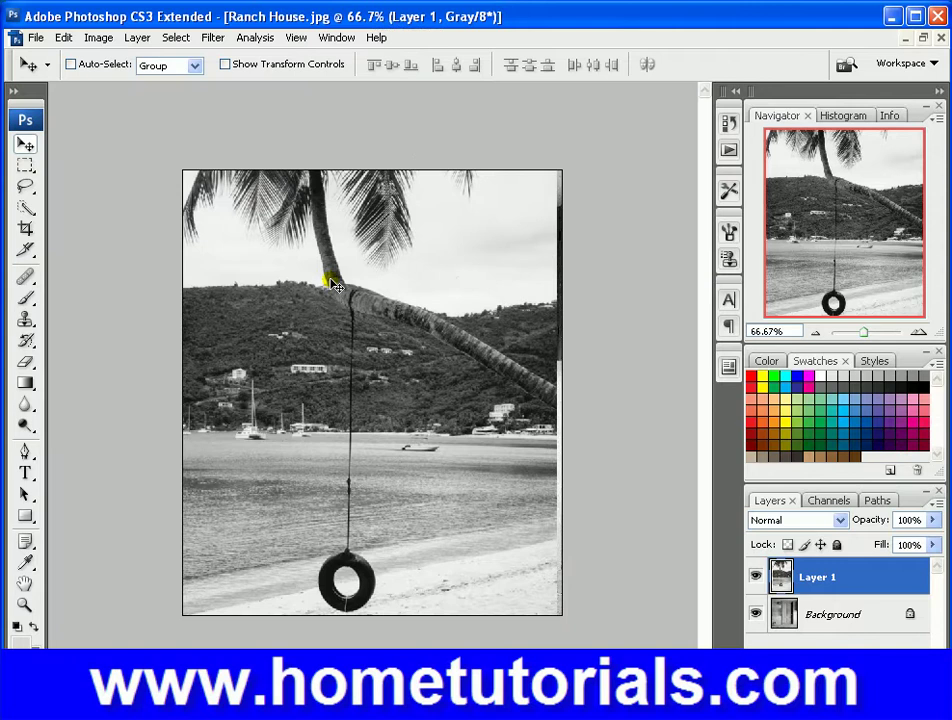
{"action": "left_click_drag", "start_coordinate": [337, 287], "coordinate": [286, 262]}
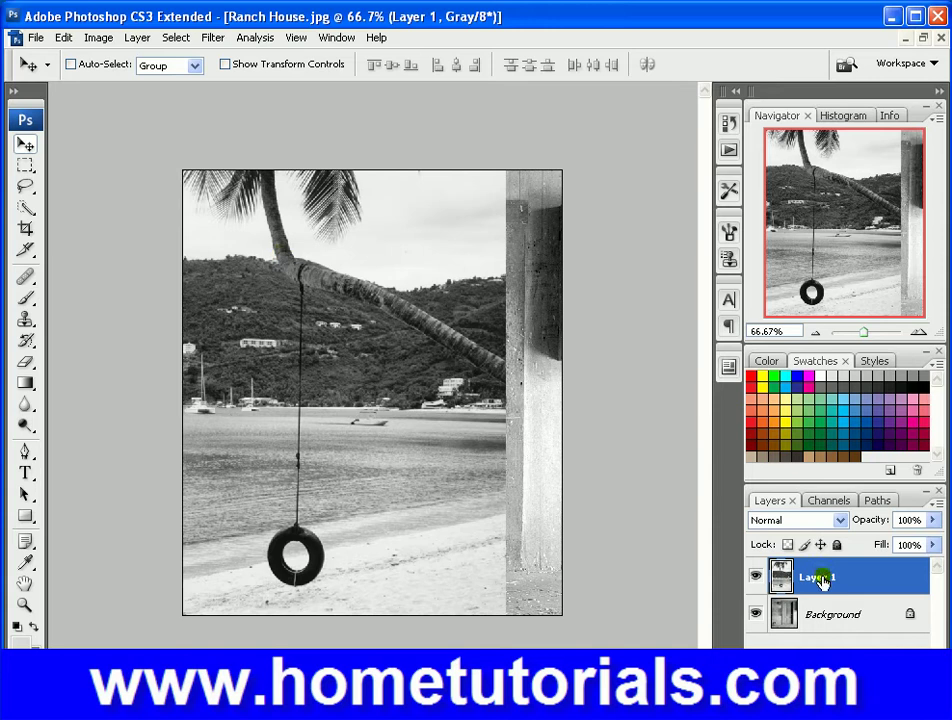
Scale the palm tree photo layer to about 28.5% width and 24.5% height on the wall below the hat
{"action": "left_click", "coordinate": [63, 38]}
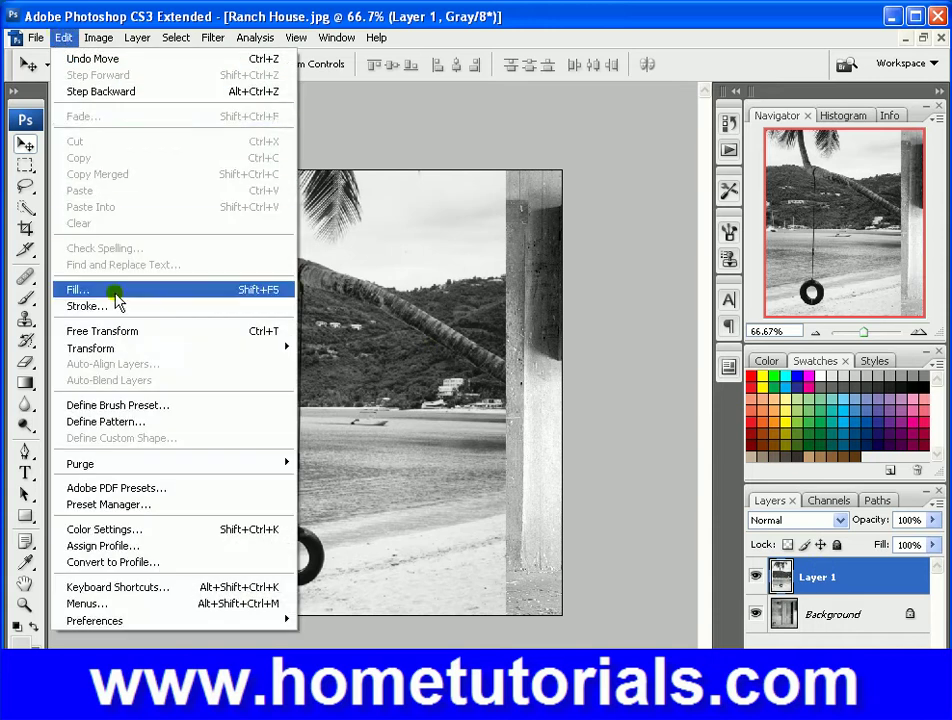
{"action": "mouse_move", "coordinate": [155, 350]}
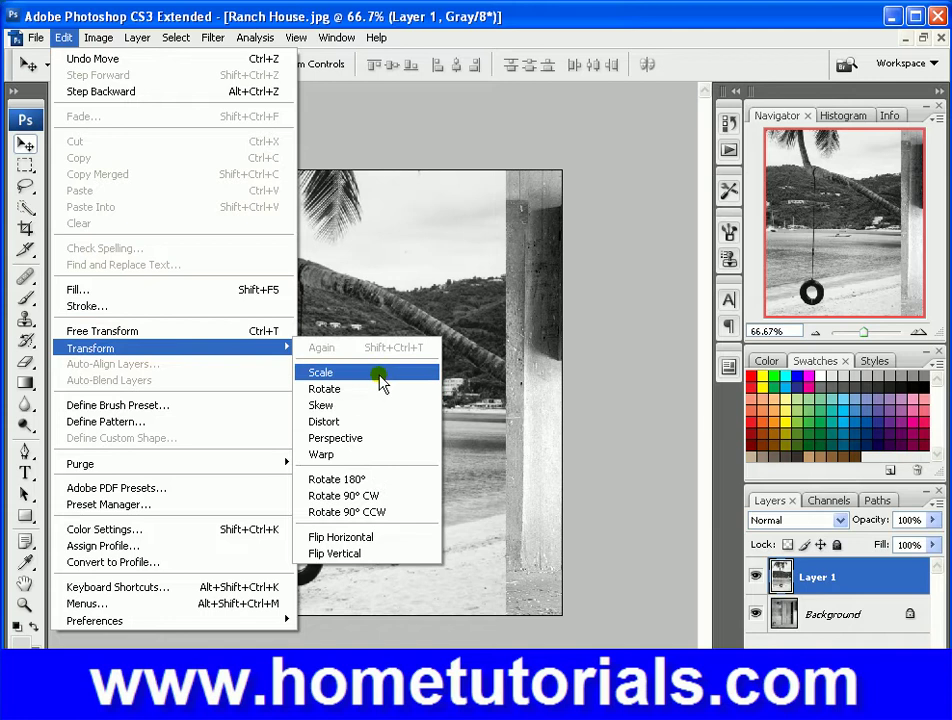
{"action": "left_click", "coordinate": [377, 374]}
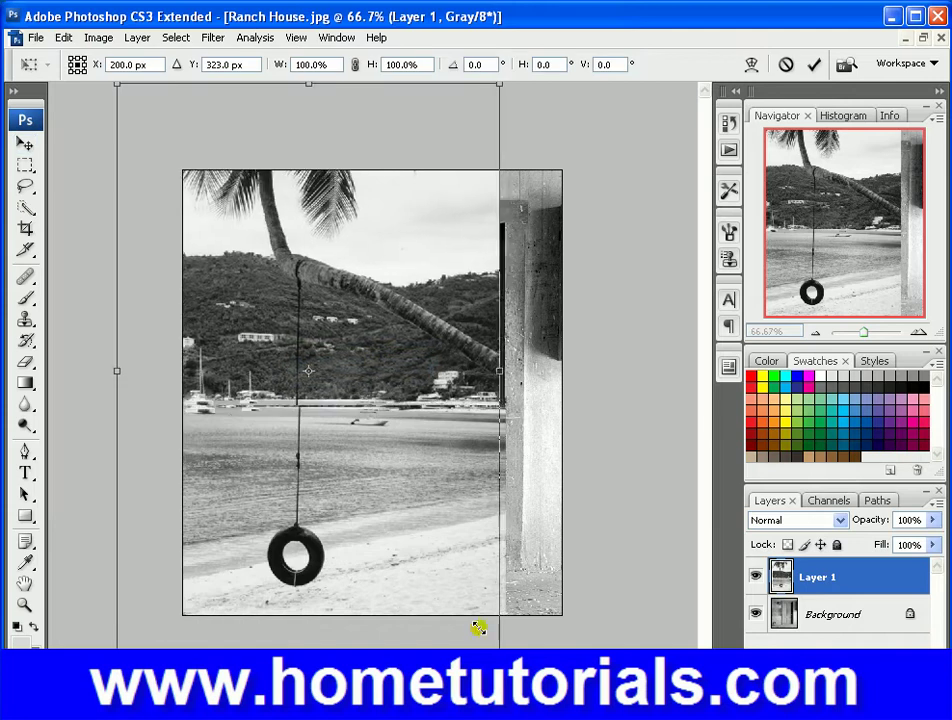
{"action": "left_click_drag", "start_coordinate": [476, 627], "coordinate": [304, 431]}
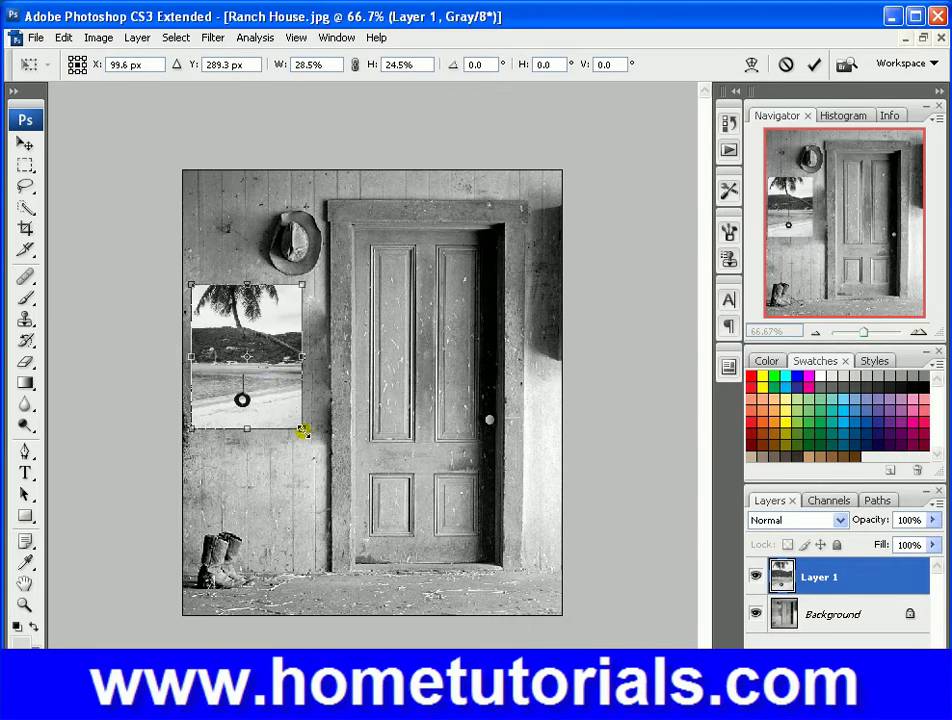
Center the photo on the wall beside the door, refine its scale to about 27.5% width and 23% height, and apply the transform
{"action": "left_click_drag", "start_coordinate": [270, 386], "coordinate": [285, 403]}
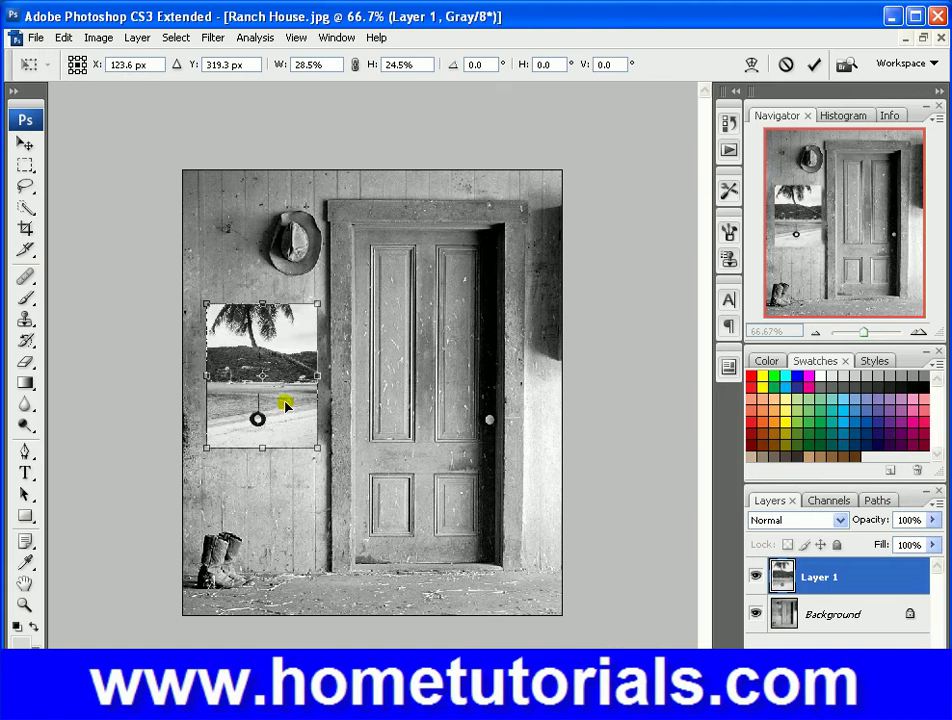
{"action": "left_click_drag", "start_coordinate": [285, 403], "coordinate": [280, 403]}
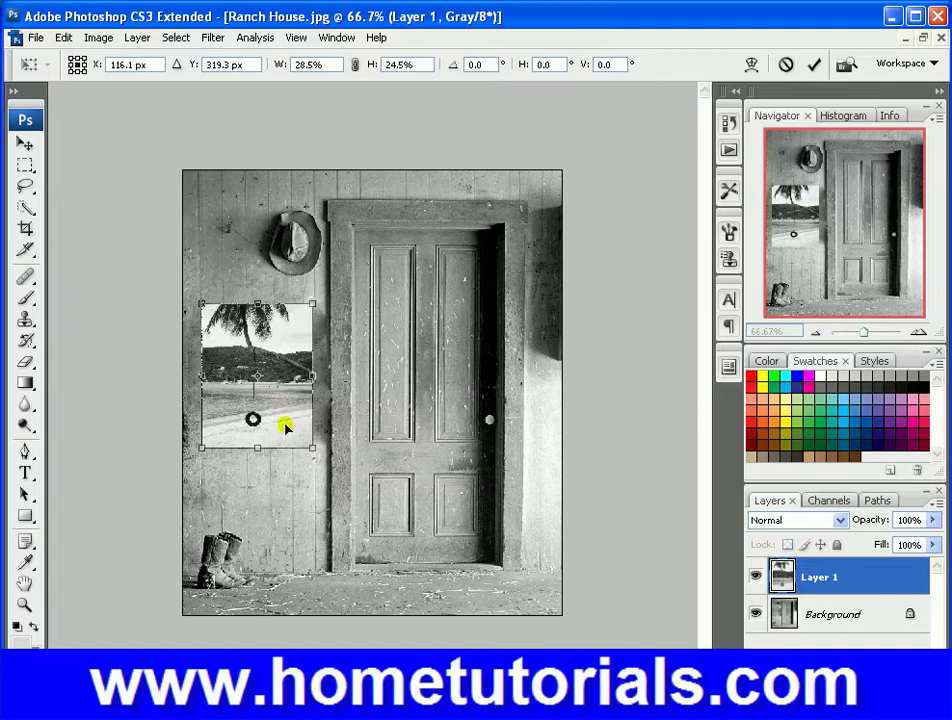
{"action": "left_click_drag", "start_coordinate": [313, 449], "coordinate": [311, 442]}
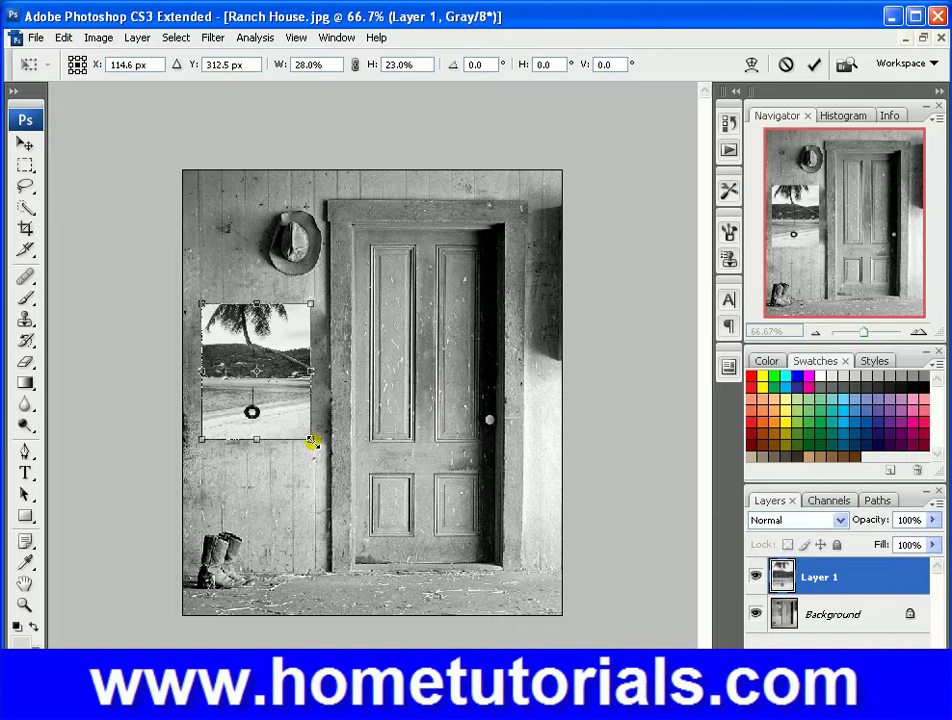
{"action": "left_click_drag", "start_coordinate": [312, 443], "coordinate": [310, 441]}
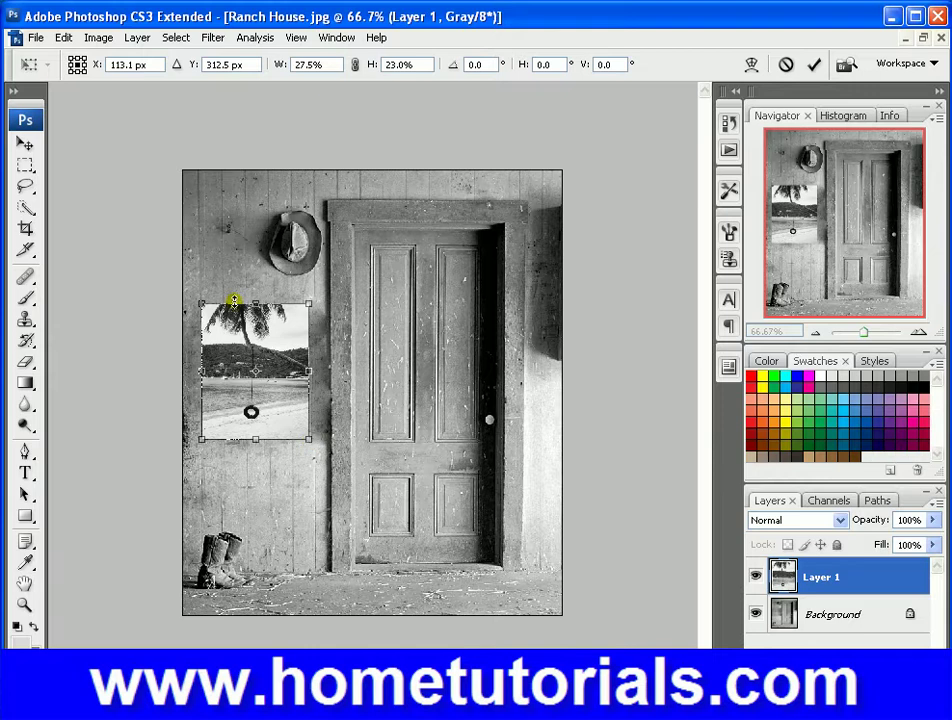
{"action": "key", "text": "Return"}
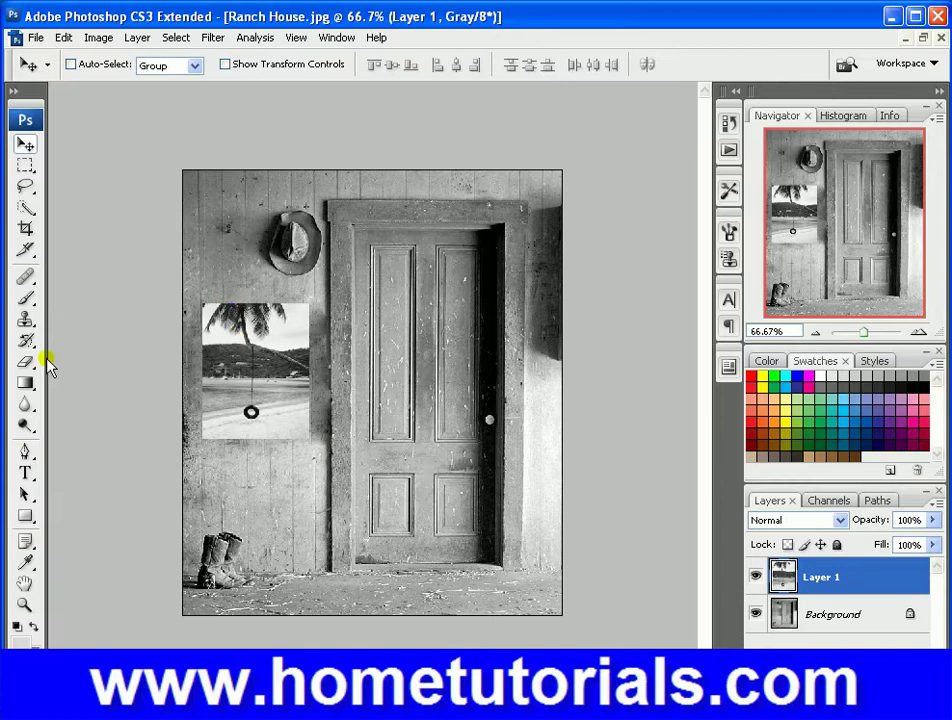
Zoom in to 200% on the palm tree photo and activate the Brush tool
{"action": "left_click", "coordinate": [29, 300]}
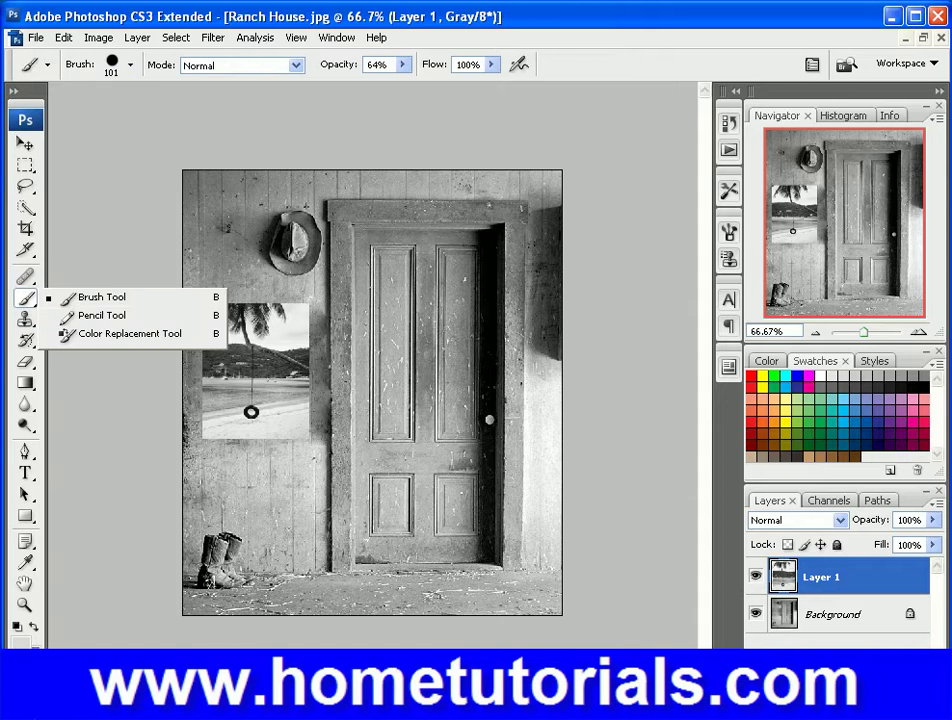
{"action": "left_click", "coordinate": [25, 604]}
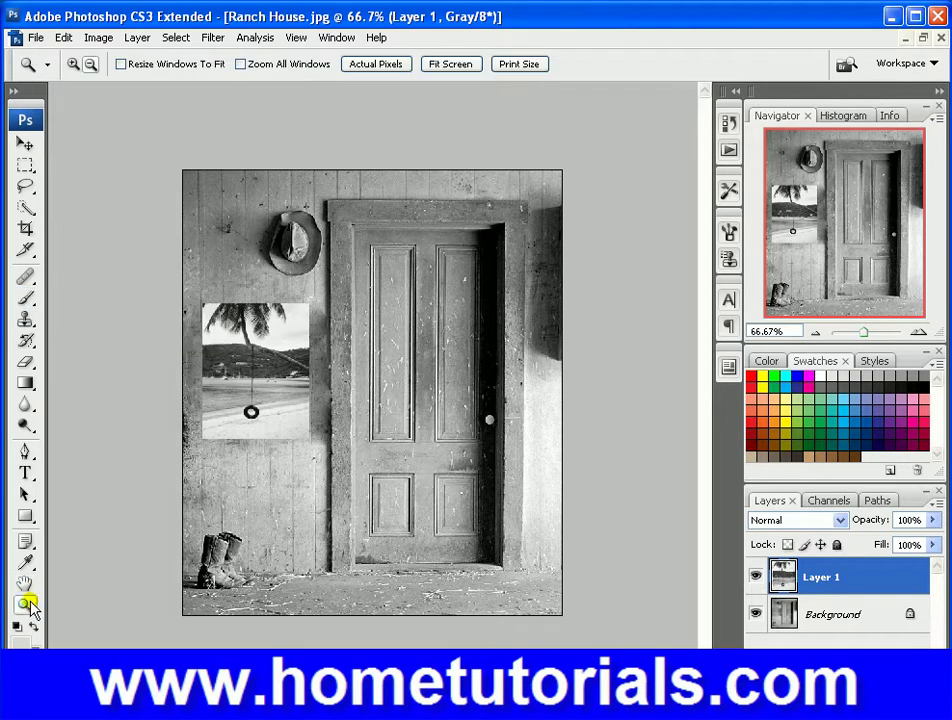
{"action": "left_click", "coordinate": [76, 63]}
{"action": "left_click", "coordinate": [246, 378]}
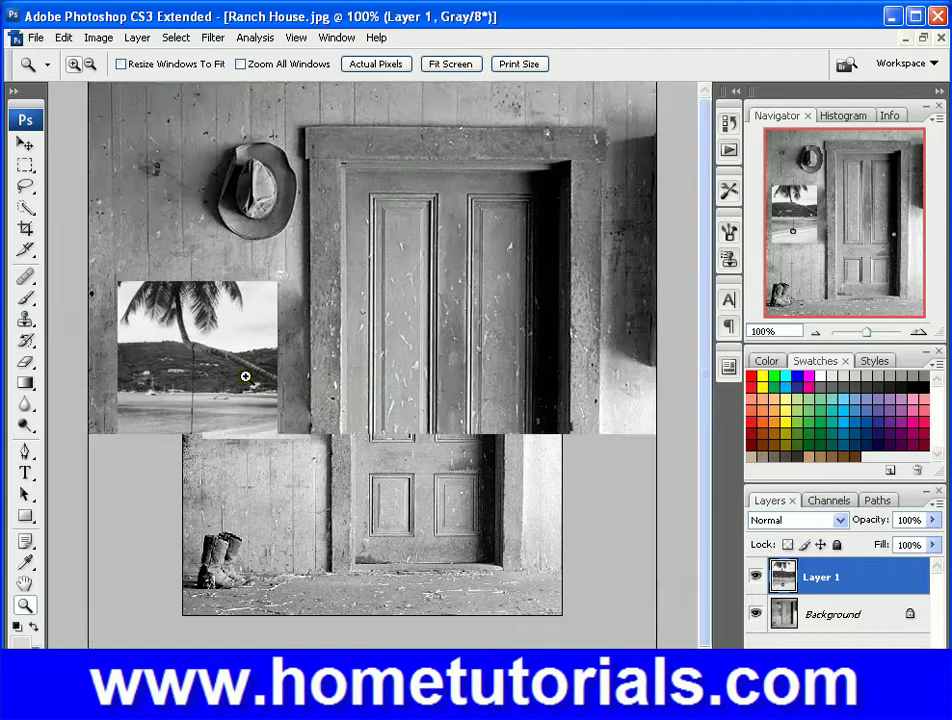
{"action": "left_click", "coordinate": [245, 376]}
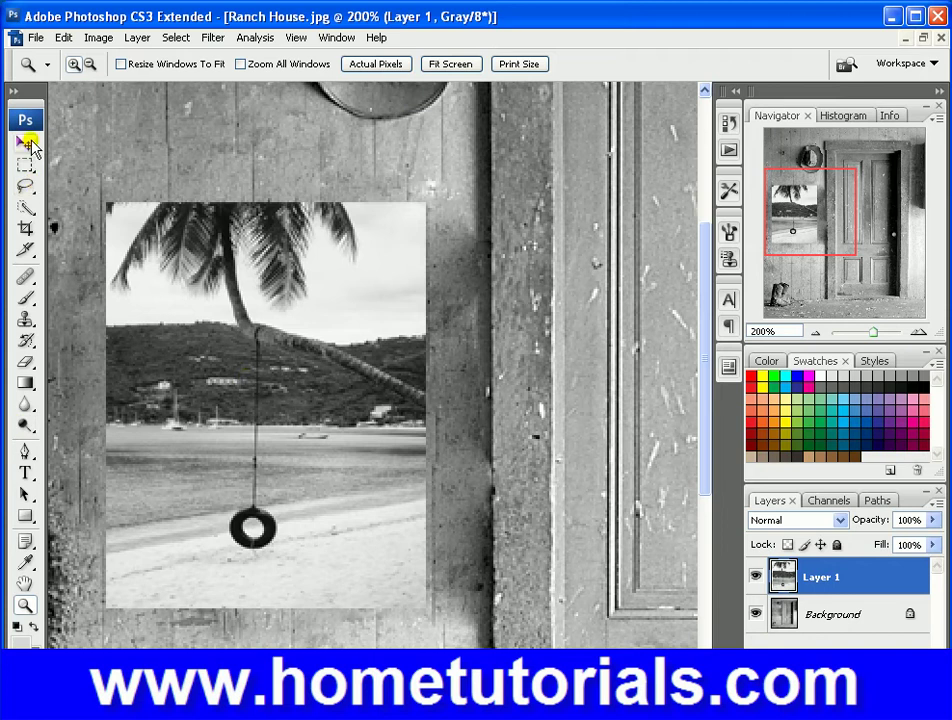
{"action": "left_click", "coordinate": [28, 204]}
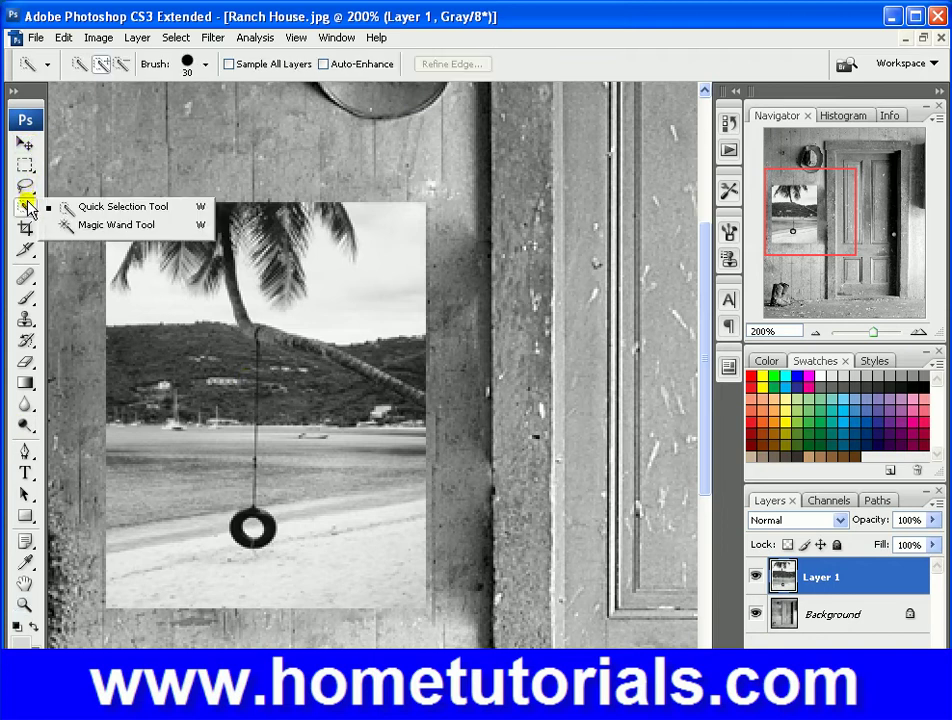
{"action": "left_click", "coordinate": [26, 300]}
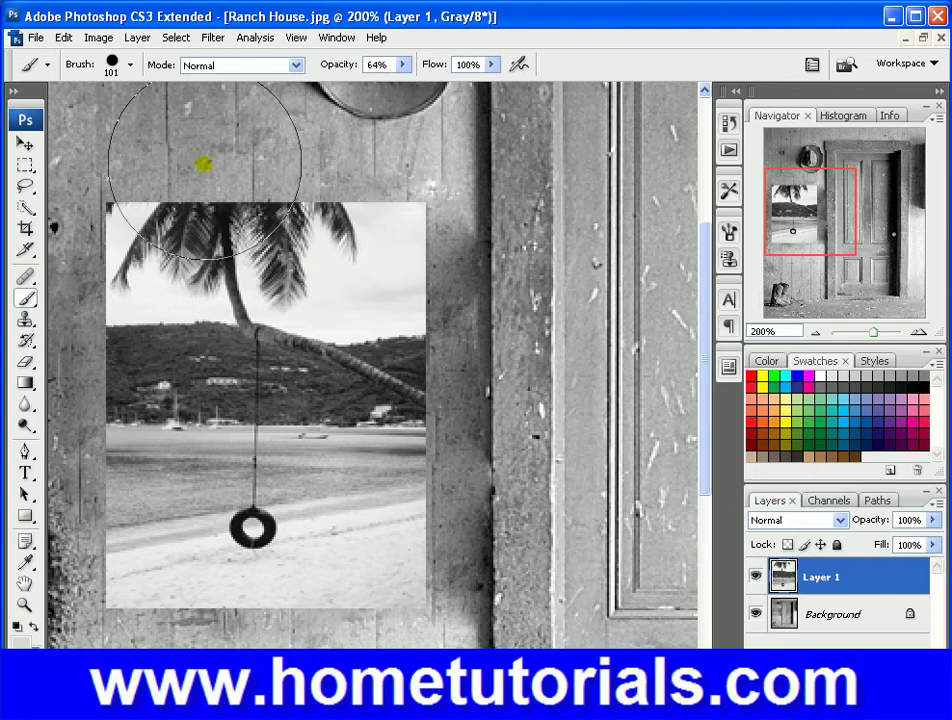
Reduce the brush's master diameter to 15 px
{"action": "left_click", "coordinate": [131, 66]}
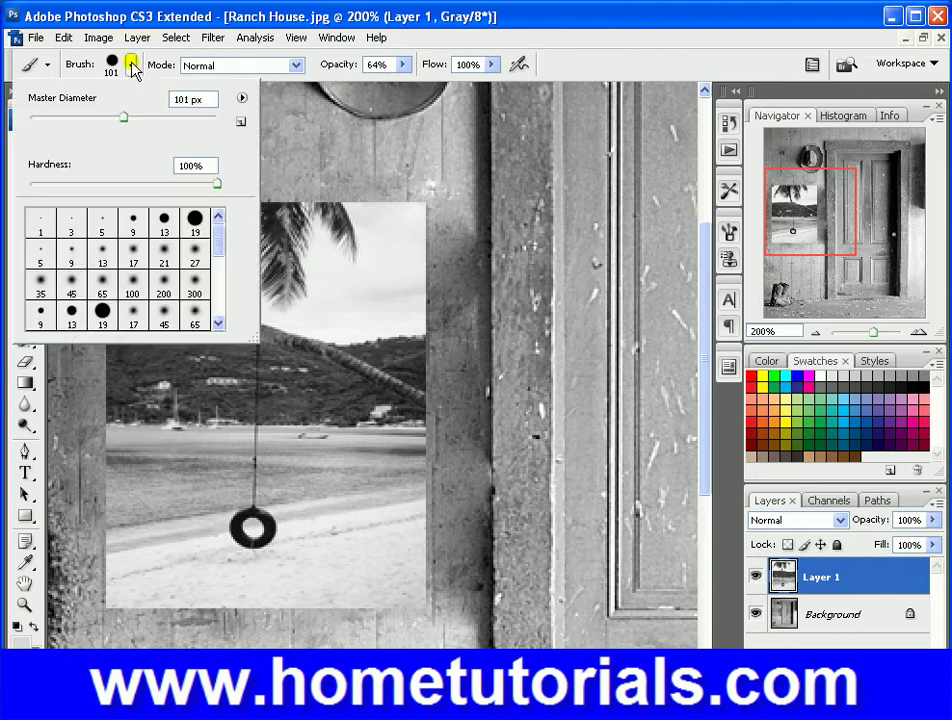
{"action": "left_click", "coordinate": [72, 122]}
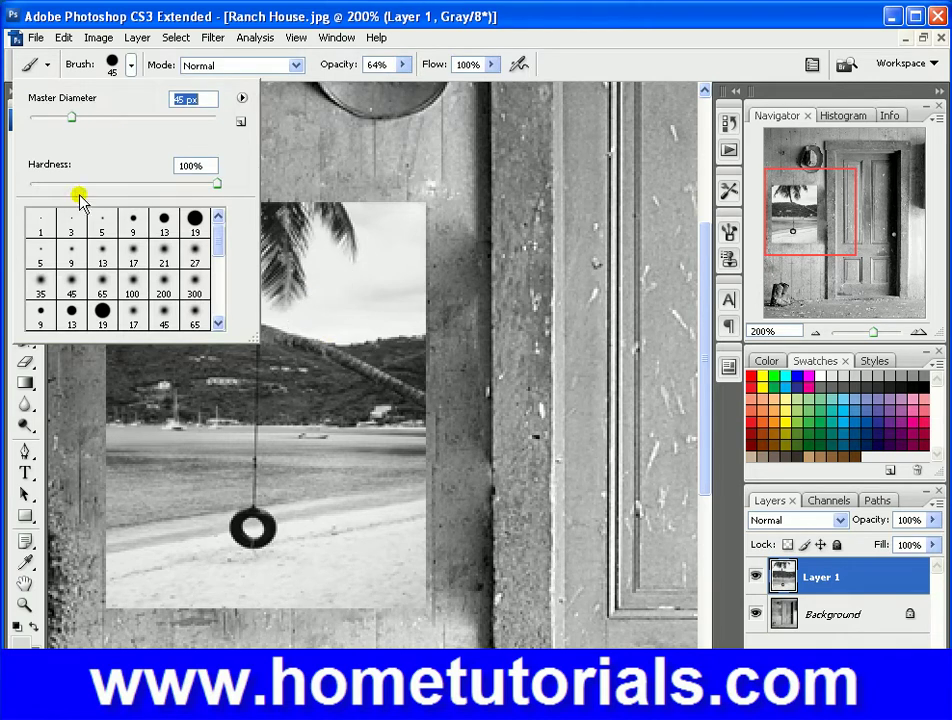
{"action": "left_click", "coordinate": [44, 118]}
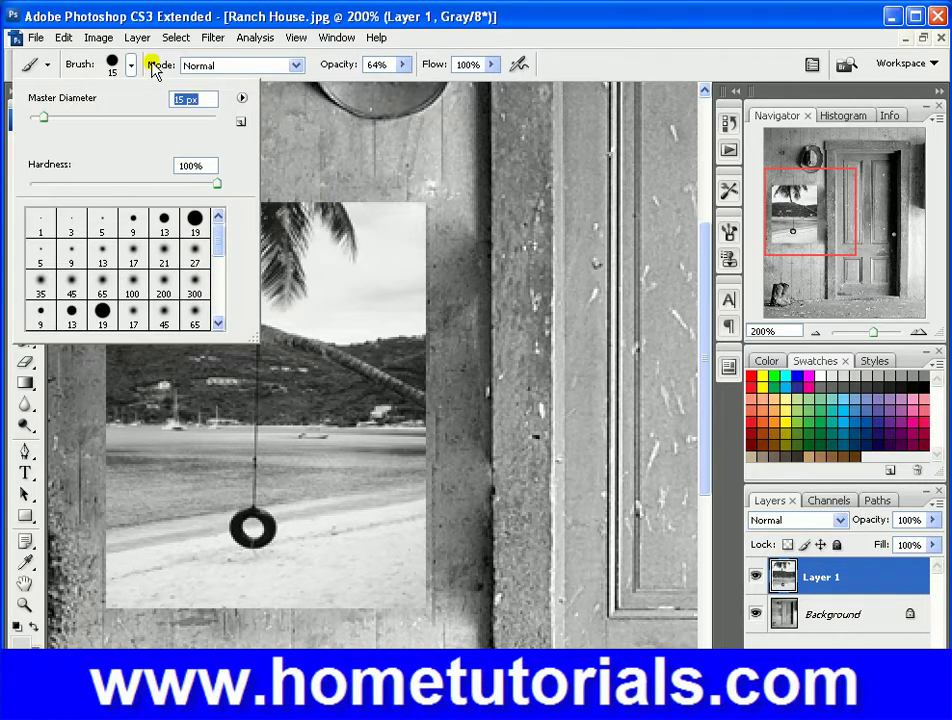
Append the Square Brushes set to the current brushes and choose the 14 px square brush
{"action": "left_click", "coordinate": [241, 98]}
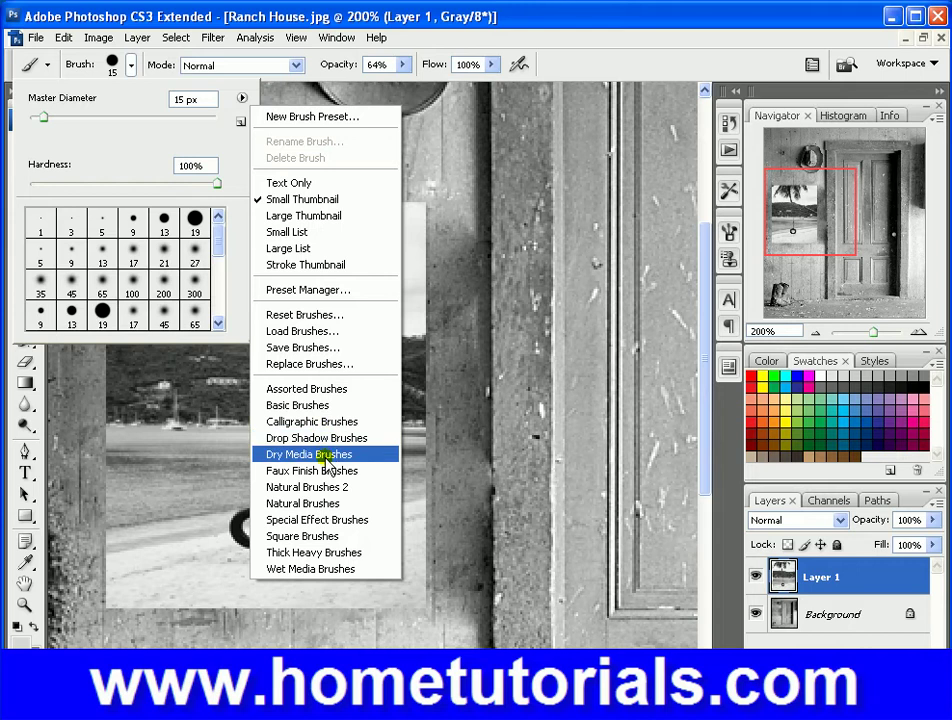
{"action": "left_click", "coordinate": [322, 538]}
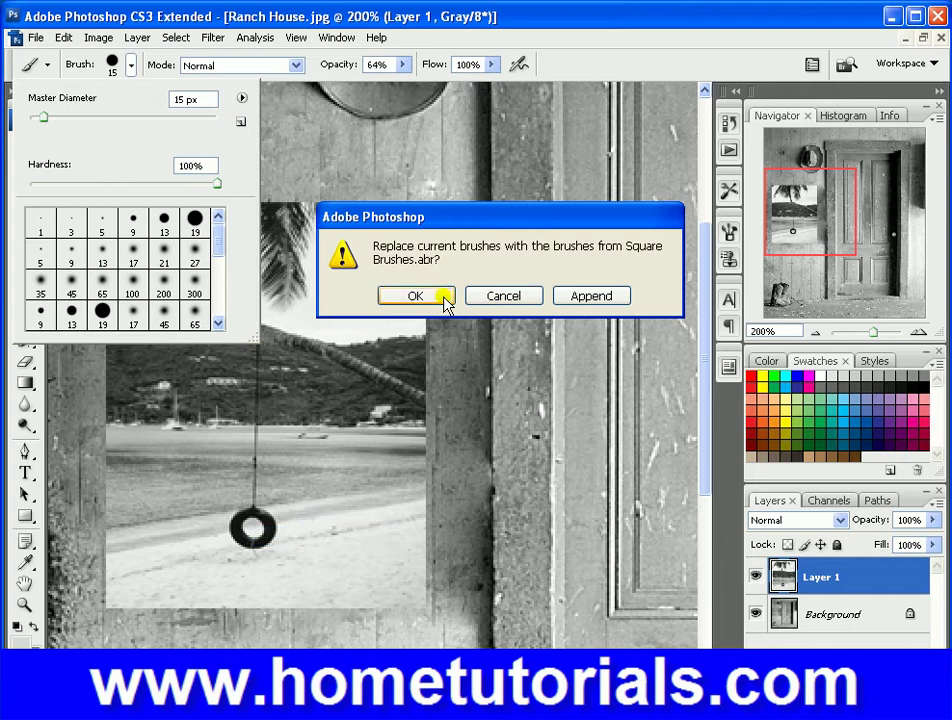
{"action": "left_click", "coordinate": [581, 297]}
{"action": "left_click", "coordinate": [225, 285]}
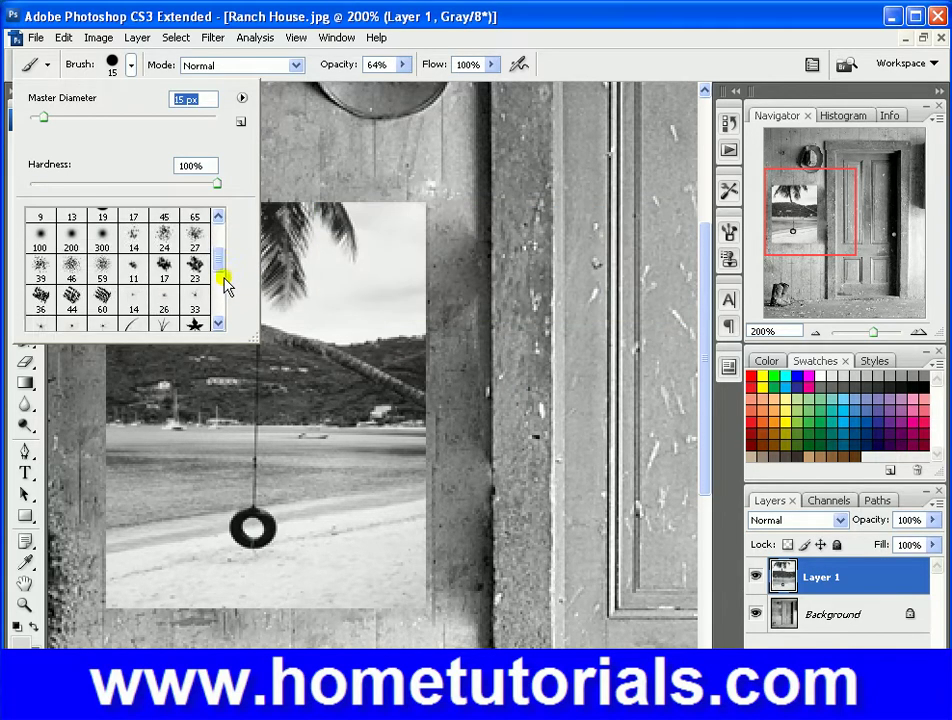
{"action": "mouse_move", "coordinate": [225, 285]}
{"action": "left_mouse_down"}
{"action": "mouse_move", "coordinate": [223, 276]}
{"action": "mouse_move", "coordinate": [222, 307]}
{"action": "left_mouse_up"}
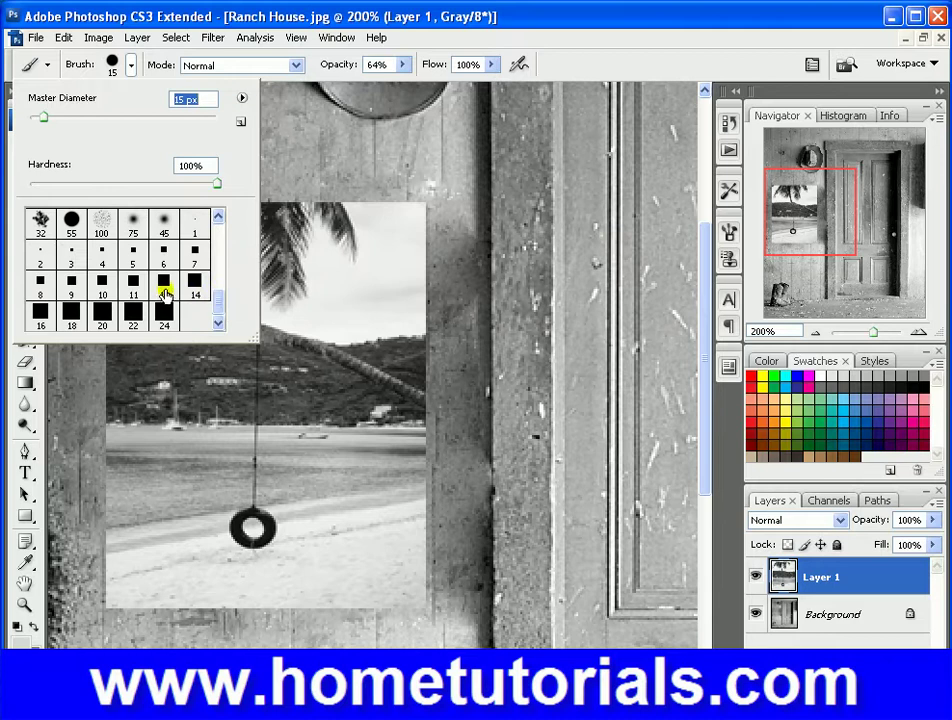
{"action": "double_click", "coordinate": [205, 276]}
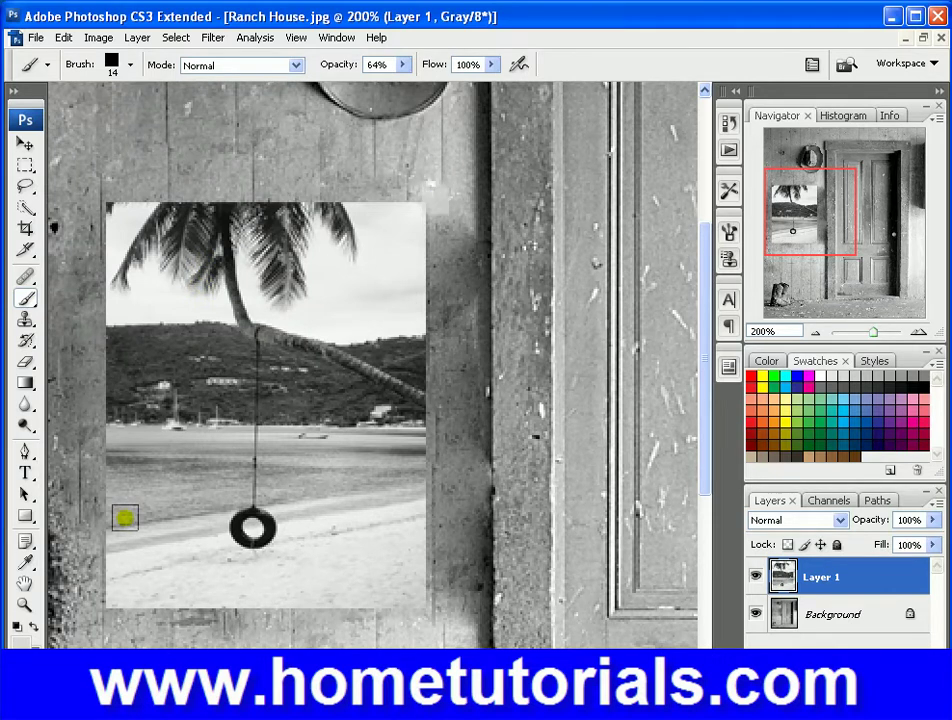
Set the foreground color to dark gray 4e4e4e for the Brush tool
{"action": "left_click", "coordinate": [18, 624]}
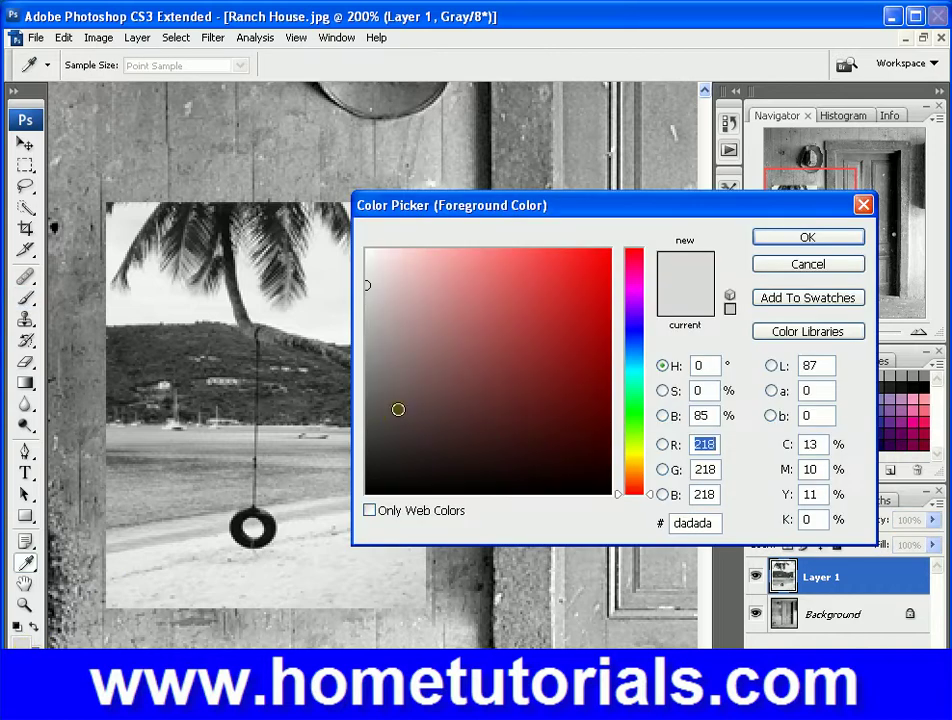
{"action": "left_click", "coordinate": [368, 483]}
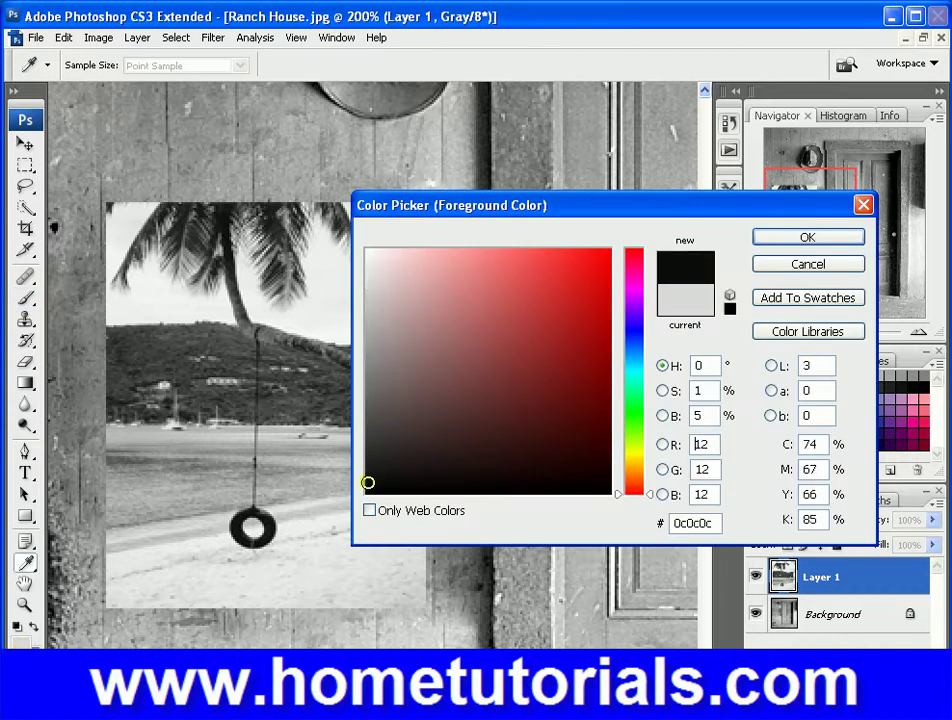
{"action": "left_click_drag", "start_coordinate": [368, 483], "coordinate": [368, 446]}
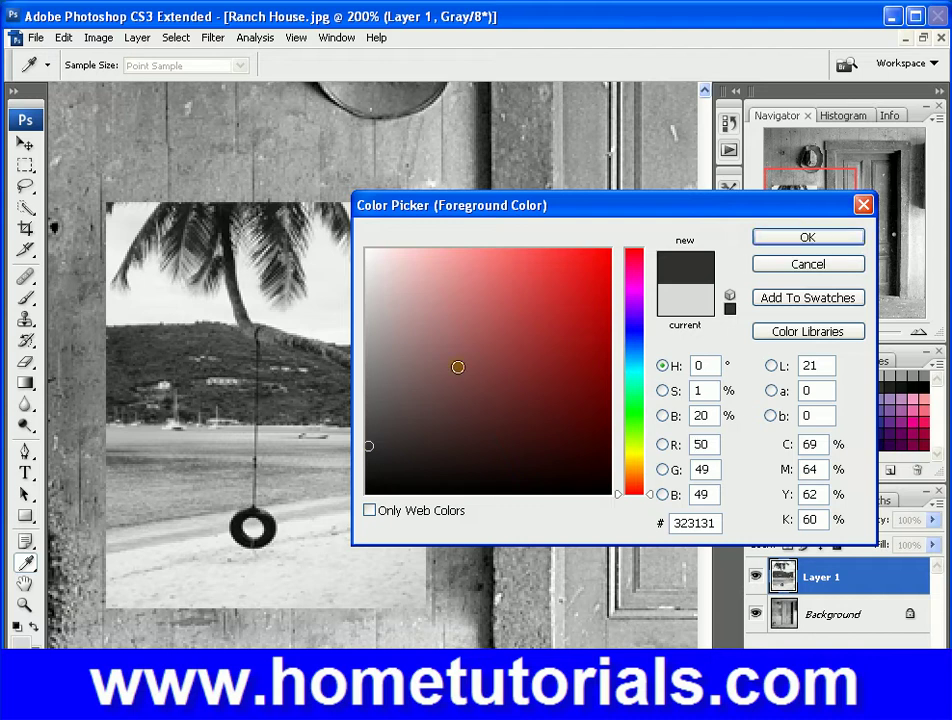
{"action": "left_click", "coordinate": [365, 419]}
{"action": "left_click", "coordinate": [801, 240]}
{"action": "key", "text": "b"}
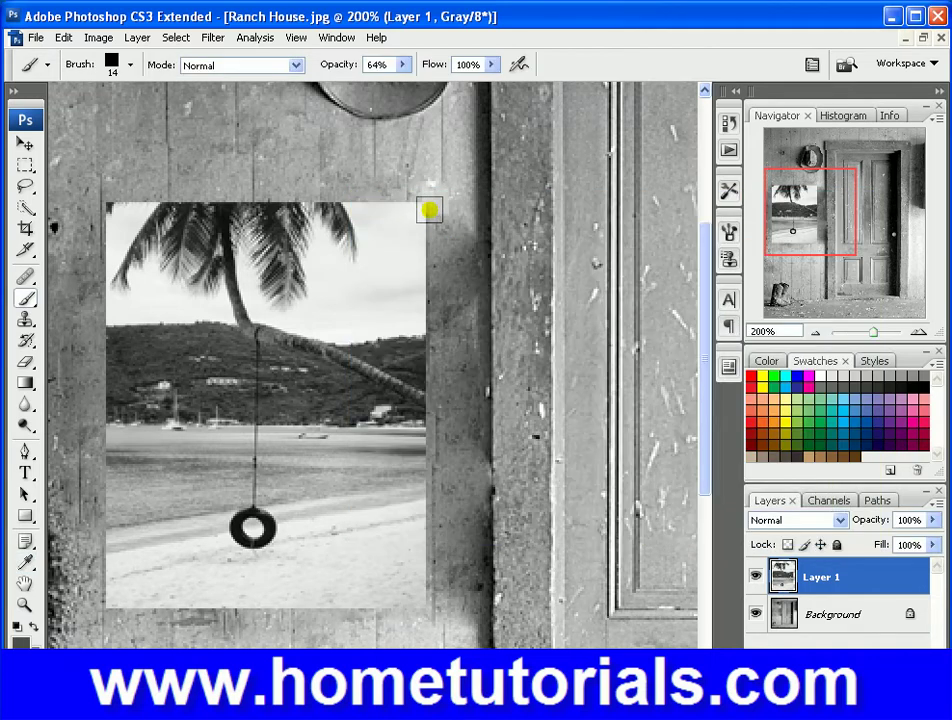
Paint a gray frame along all four edges of the palm tree photo with straight 14 px strokes from corner to corner
{"action": "left_click", "coordinate": [429, 208]}
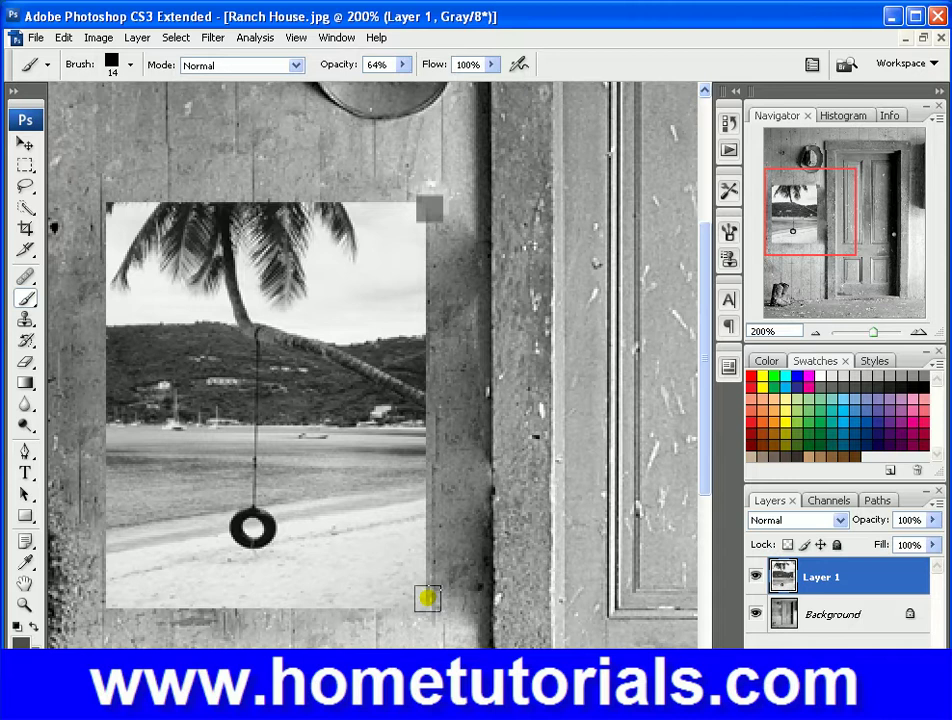
{"action": "left_click", "coordinate": [427, 597], "text": "shift"}
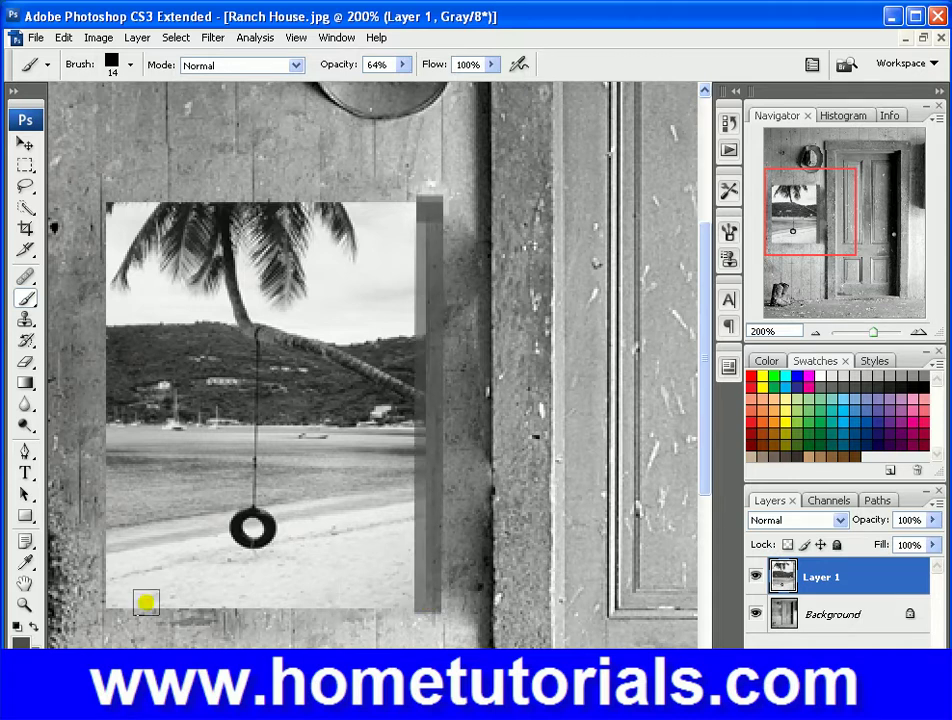
{"action": "left_click", "coordinate": [114, 603], "text": "shift"}
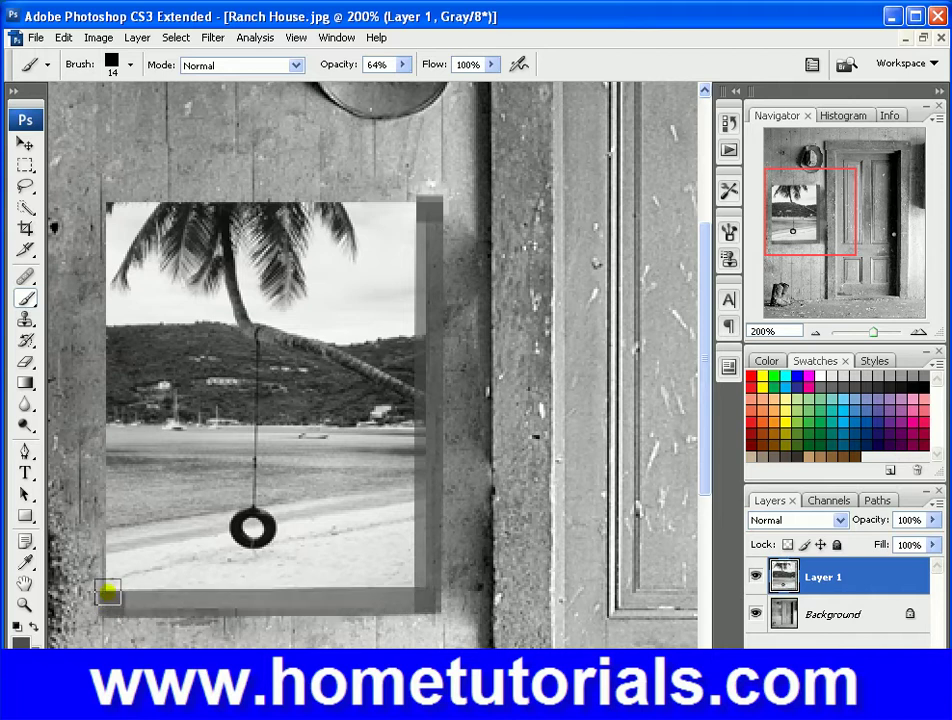
{"action": "left_click", "coordinate": [110, 207], "text": "shift"}
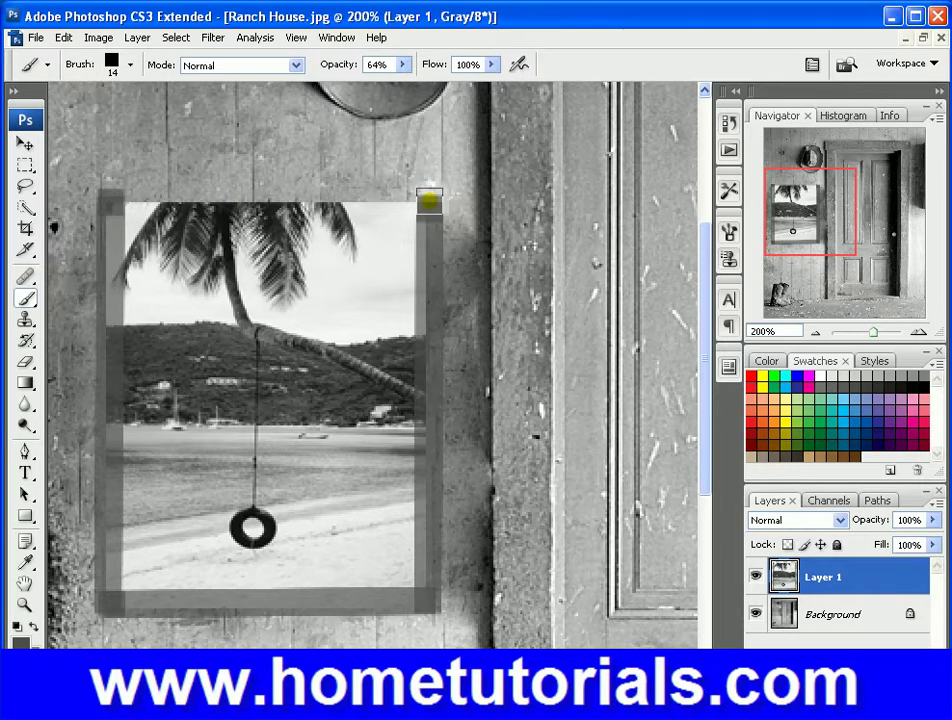
{"action": "left_click", "coordinate": [429, 201], "text": "shift"}
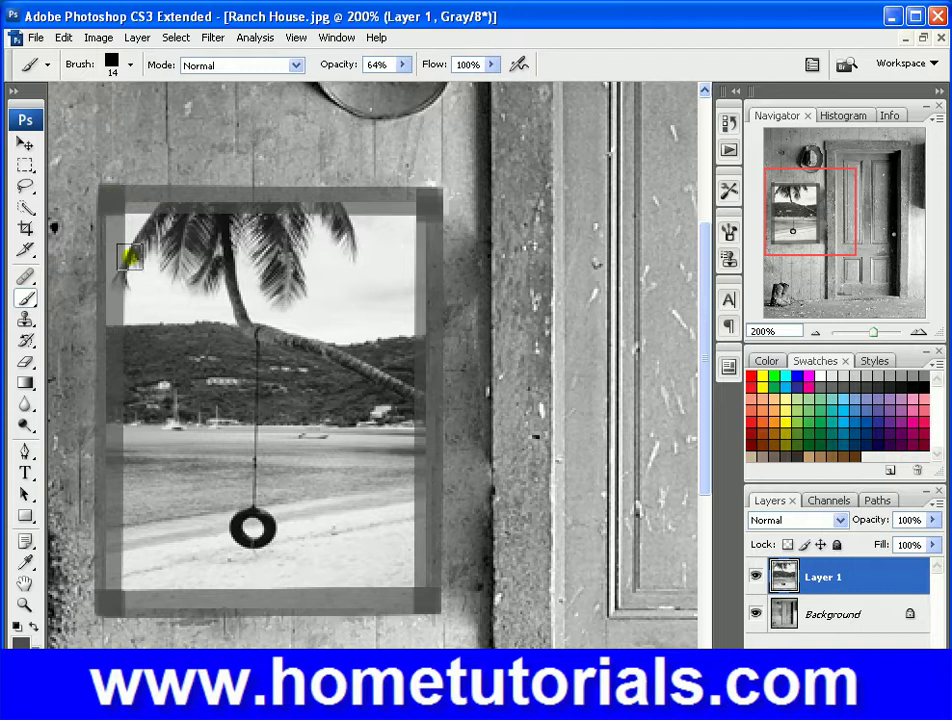
Change the foreground color to near-black 050505
{"action": "left_click", "coordinate": [18, 626]}
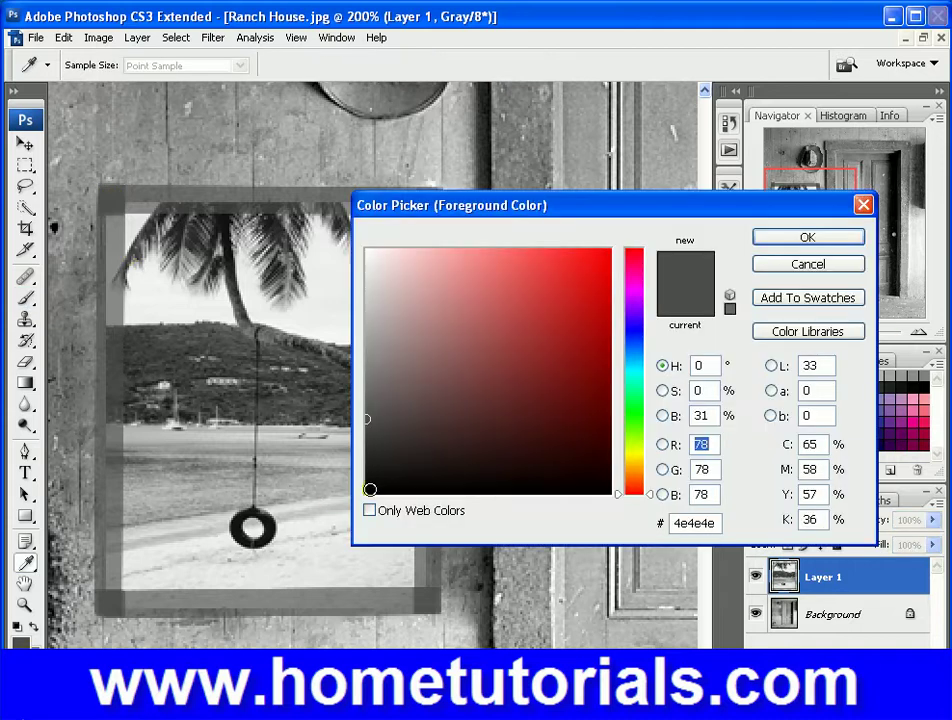
{"action": "left_click", "coordinate": [370, 489]}
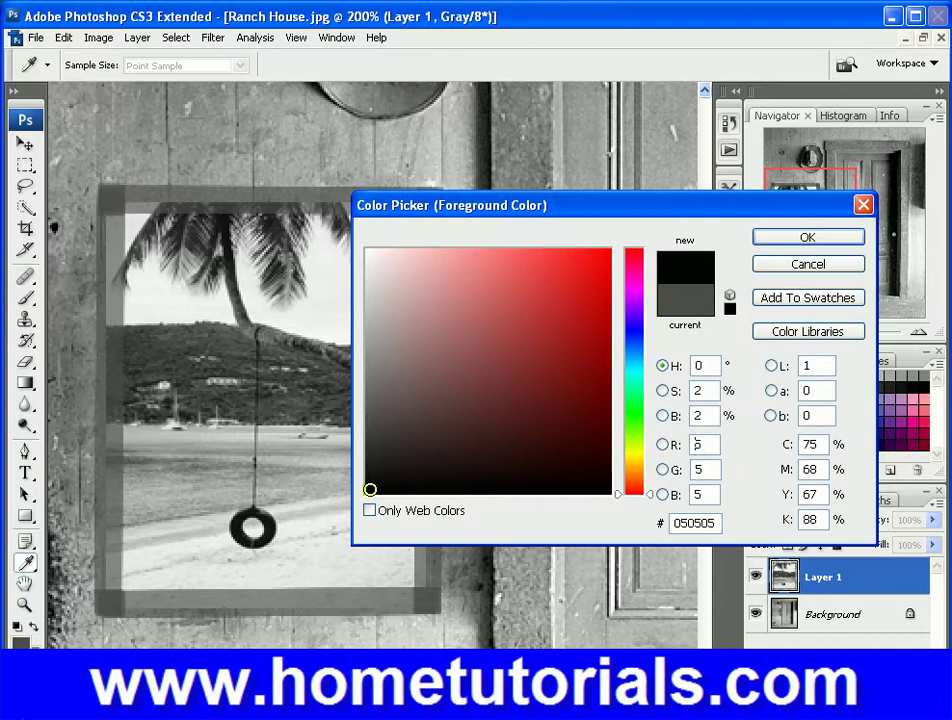
{"action": "left_click", "coordinate": [843, 237]}
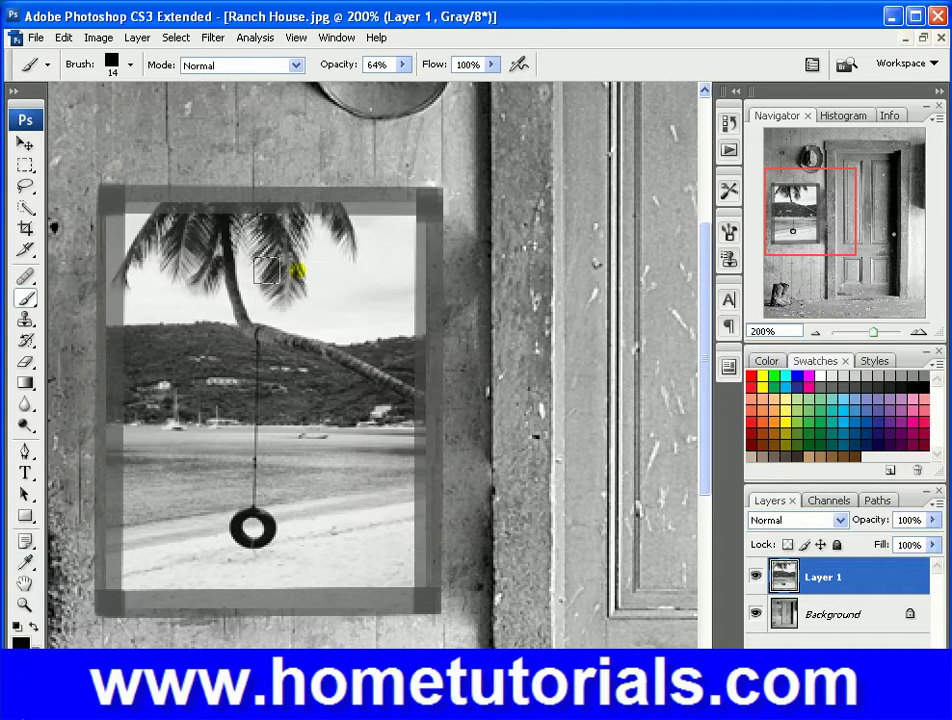
{"action": "left_click", "coordinate": [131, 75]}
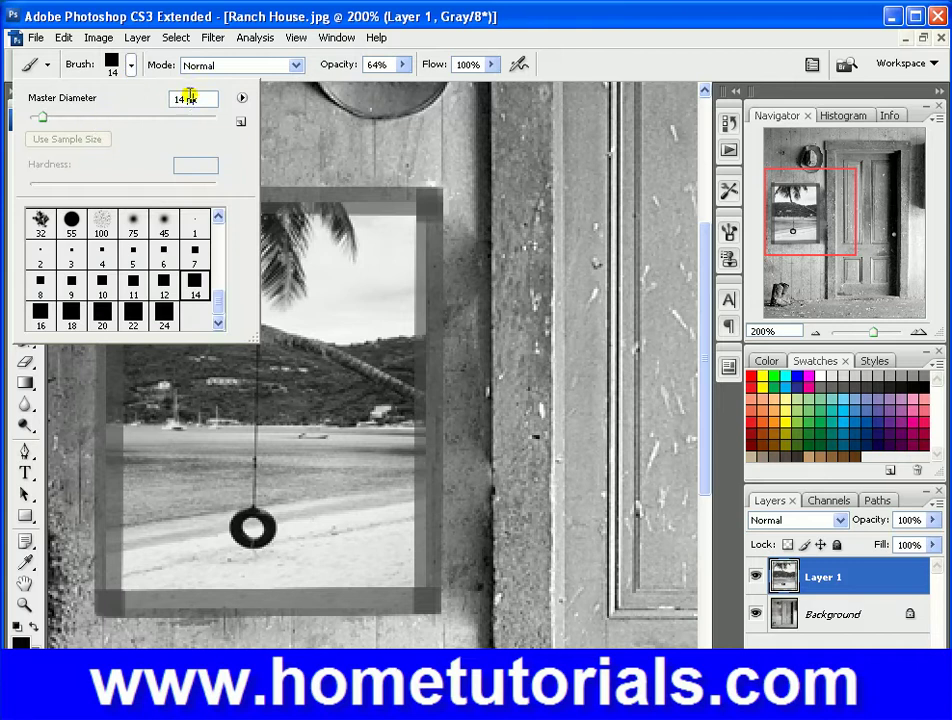
{"action": "left_click_drag", "start_coordinate": [190, 98], "coordinate": [172, 98]}
{"action": "type", "text": "4000"}
{"action": "key", "text": "Return"}
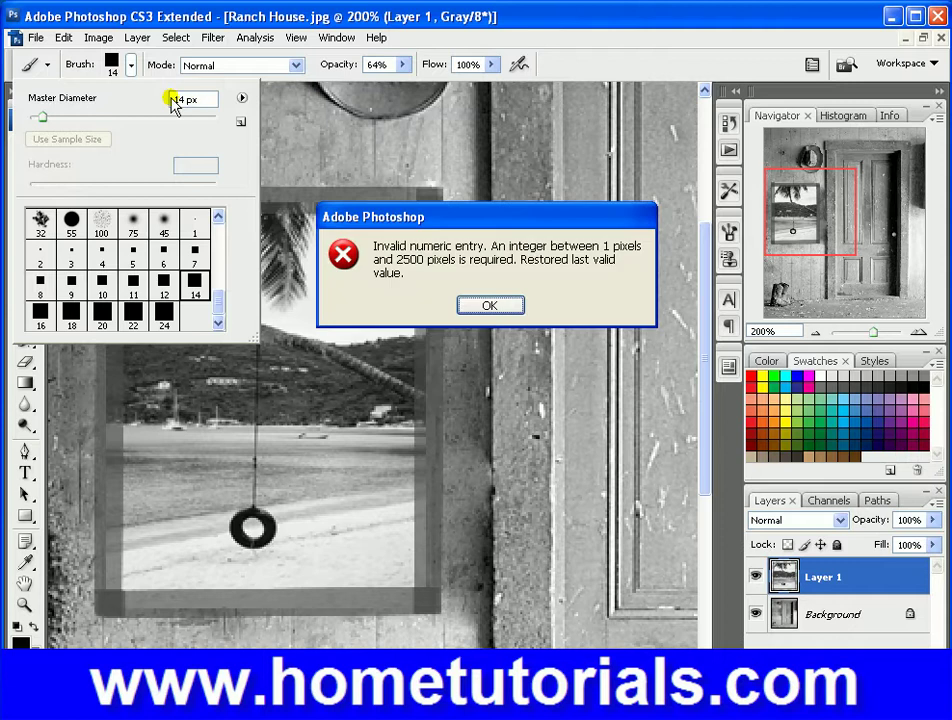
{"action": "left_click", "coordinate": [506, 306]}
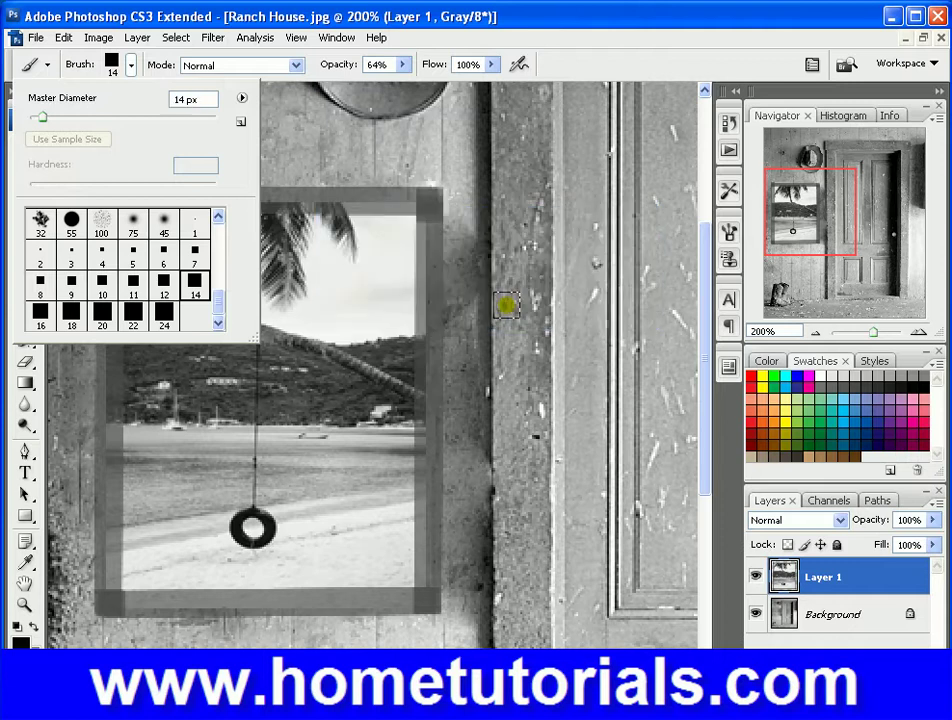
Set the square brush's master diameter to 4 px and its opacity to 100%
{"action": "double_click", "coordinate": [178, 99]}
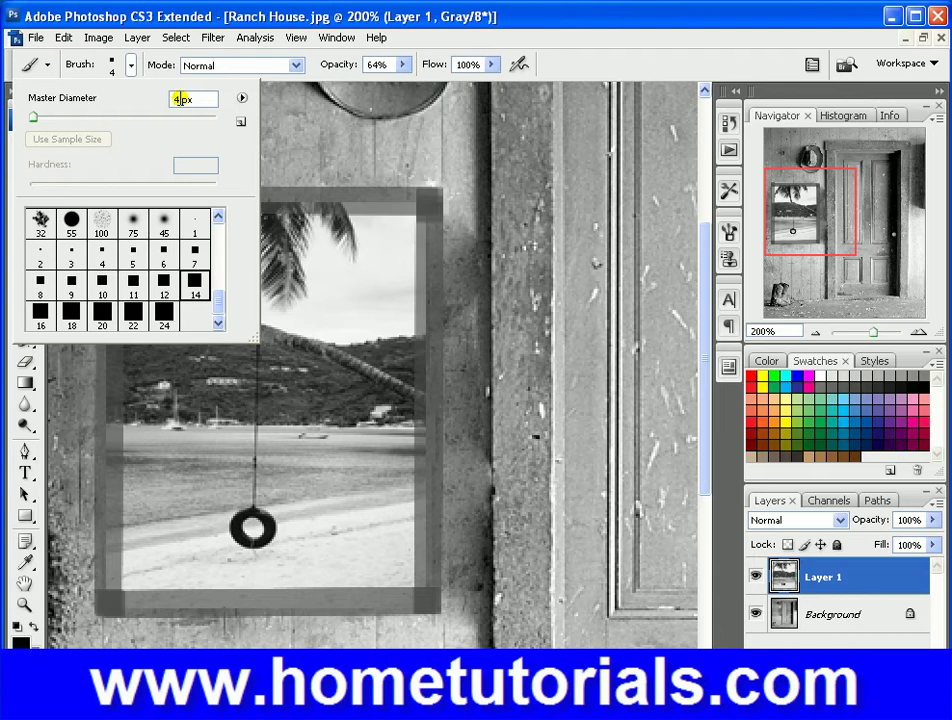
{"action": "type", "text": "4"}
{"action": "left_click", "coordinate": [131, 66]}
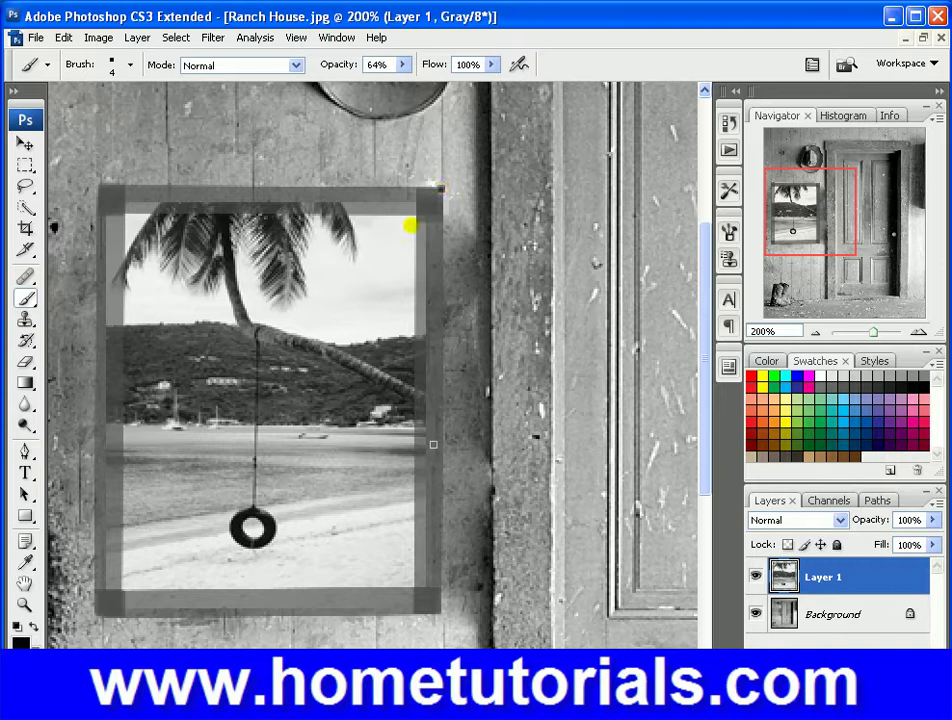
{"action": "left_click", "coordinate": [402, 64]}
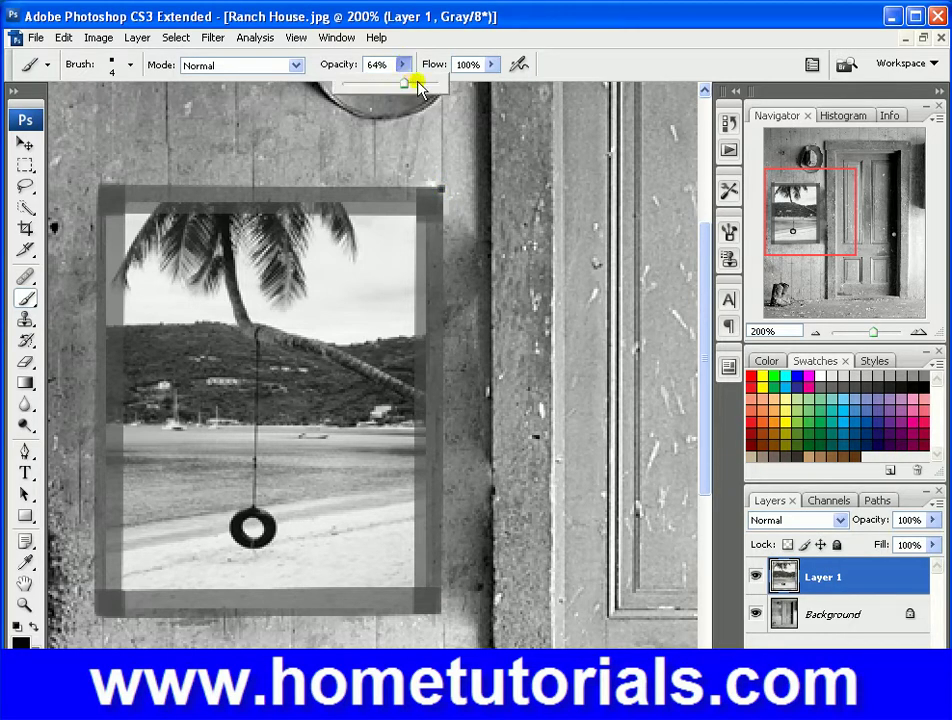
{"action": "left_click_drag", "start_coordinate": [405, 84], "coordinate": [443, 88]}
{"action": "left_click", "coordinate": [406, 64]}
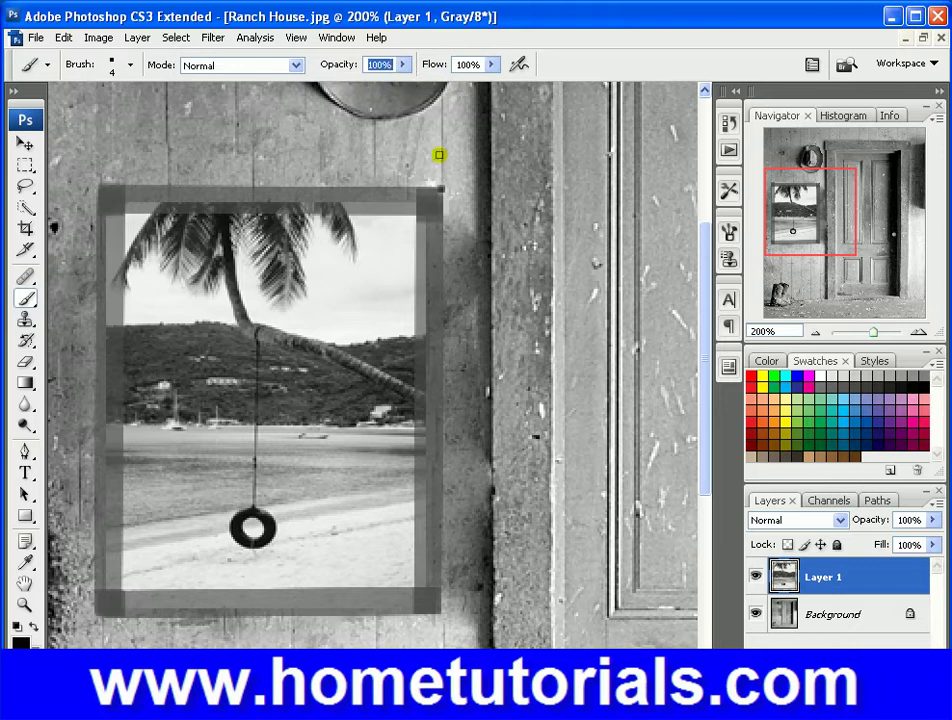
Outline the outer edge of the gray frame in near-black with straight strokes joining its four corners
{"action": "left_click", "coordinate": [441, 188]}
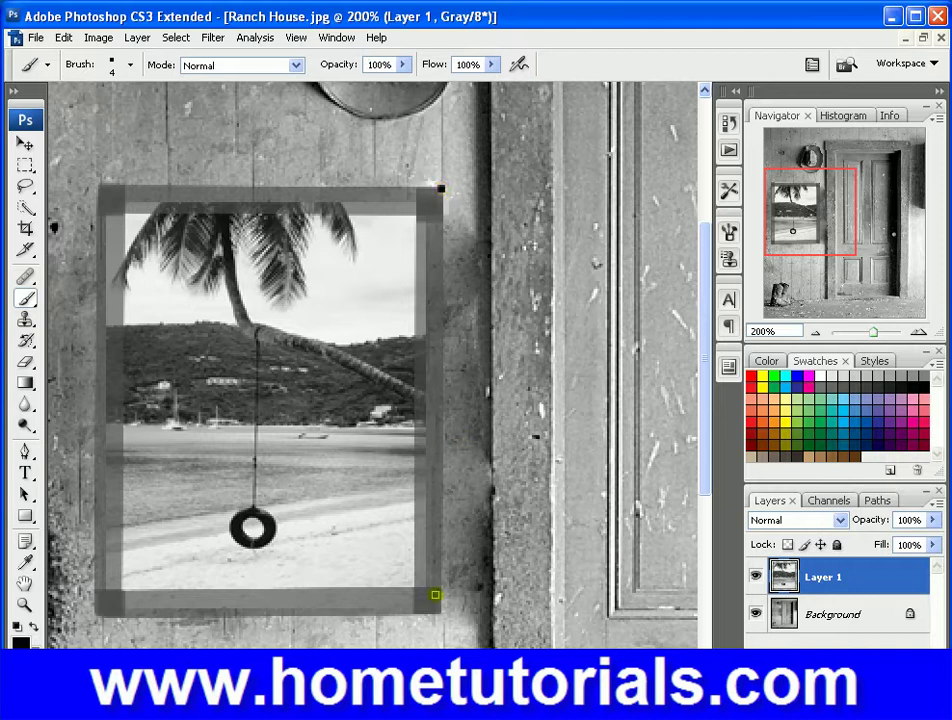
{"action": "left_click", "coordinate": [438, 610], "text": "shift"}
{"action": "left_click", "coordinate": [438, 610], "text": "shift"}
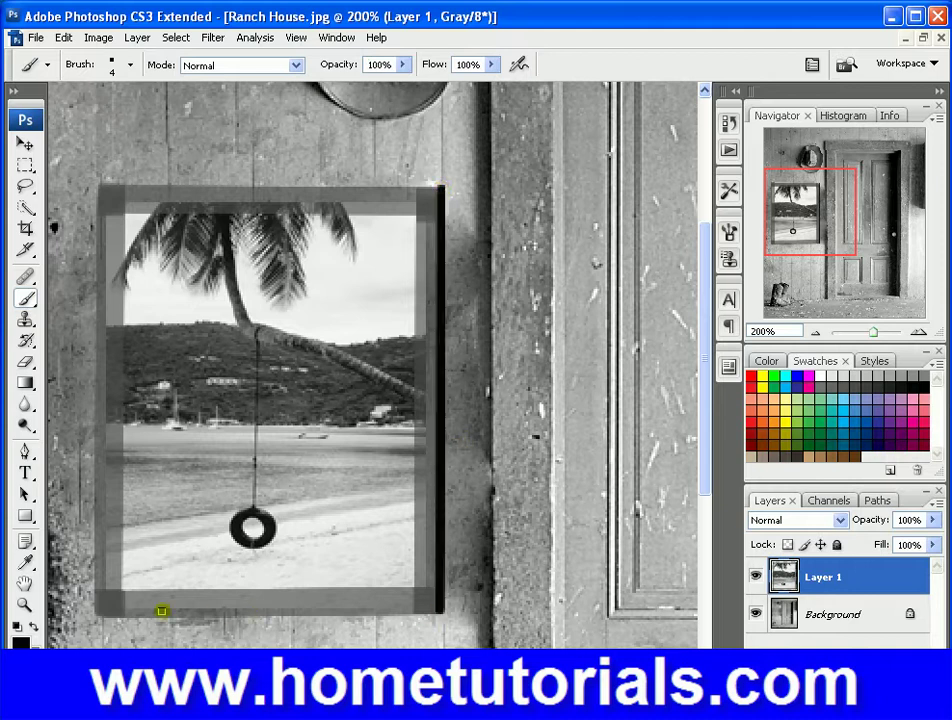
{"action": "left_click", "coordinate": [98, 613], "text": "shift"}
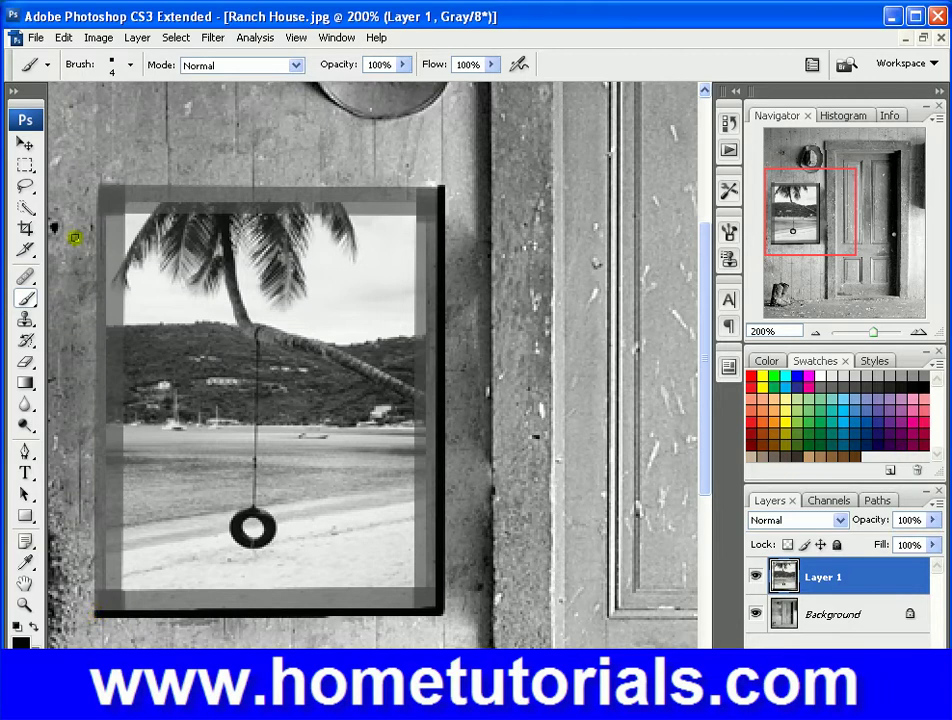
{"action": "left_click", "coordinate": [98, 186], "text": "shift"}
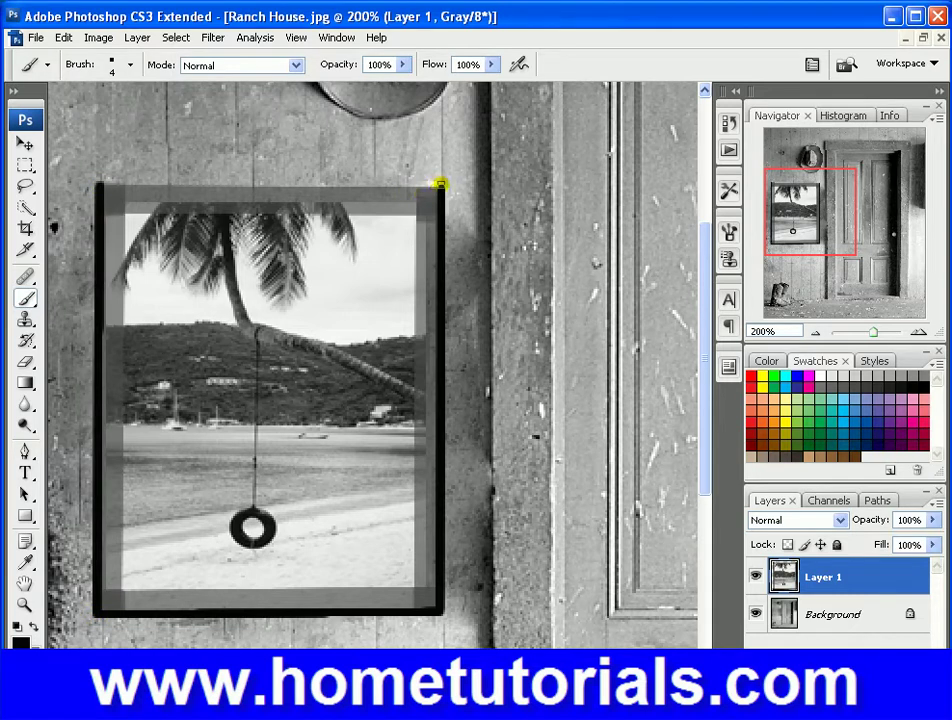
{"action": "left_click", "coordinate": [441, 185], "text": "shift"}
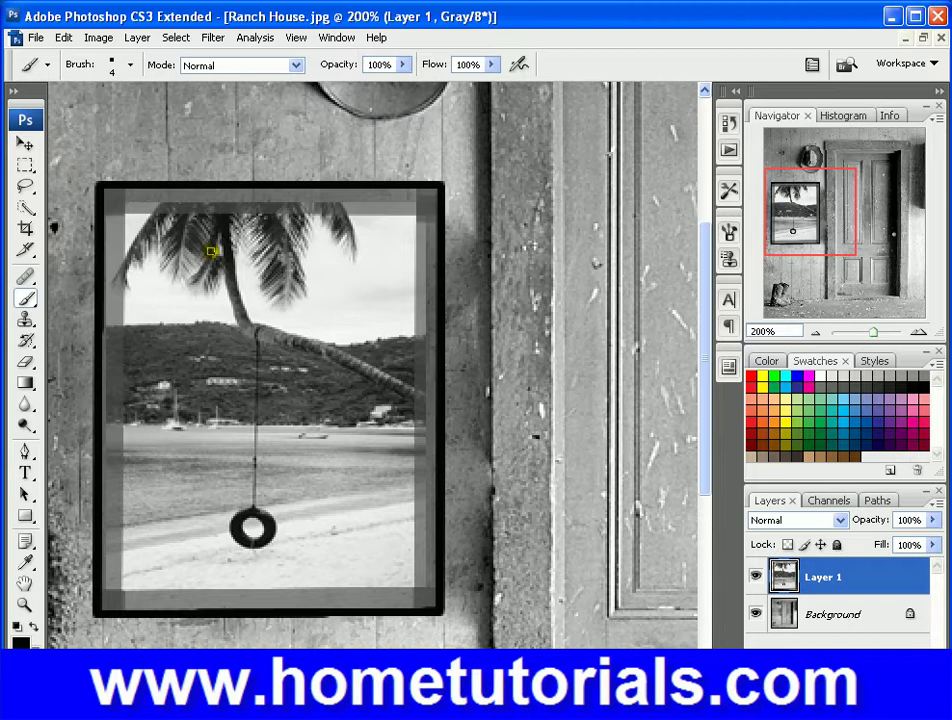
Reduce the brush's master diameter to 1 px
{"action": "left_click", "coordinate": [131, 64]}
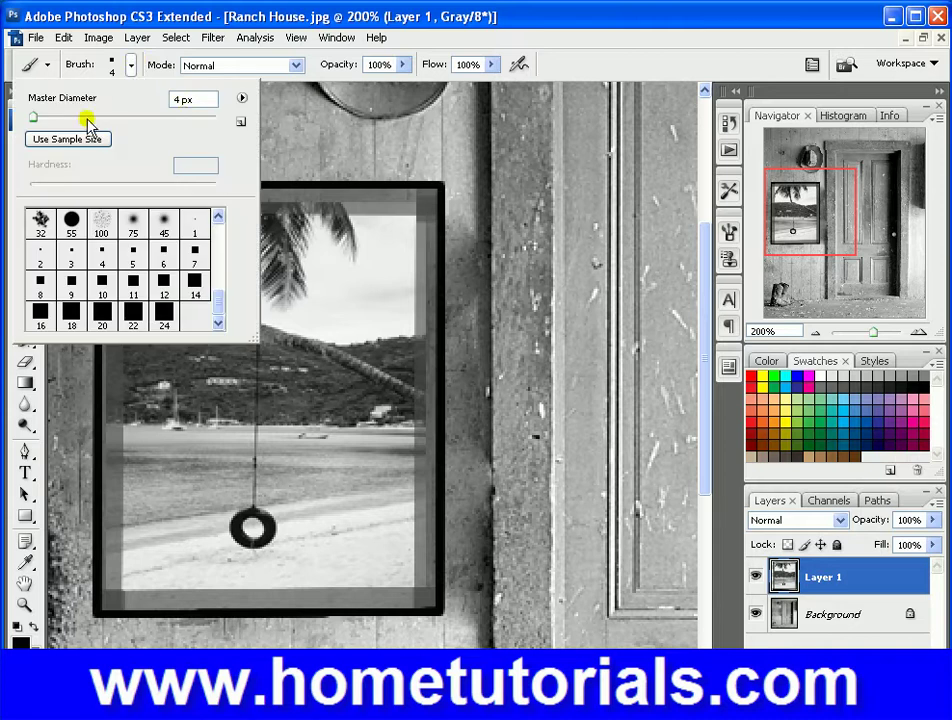
{"action": "double_click", "coordinate": [177, 99]}
{"action": "type", "text": "1"}
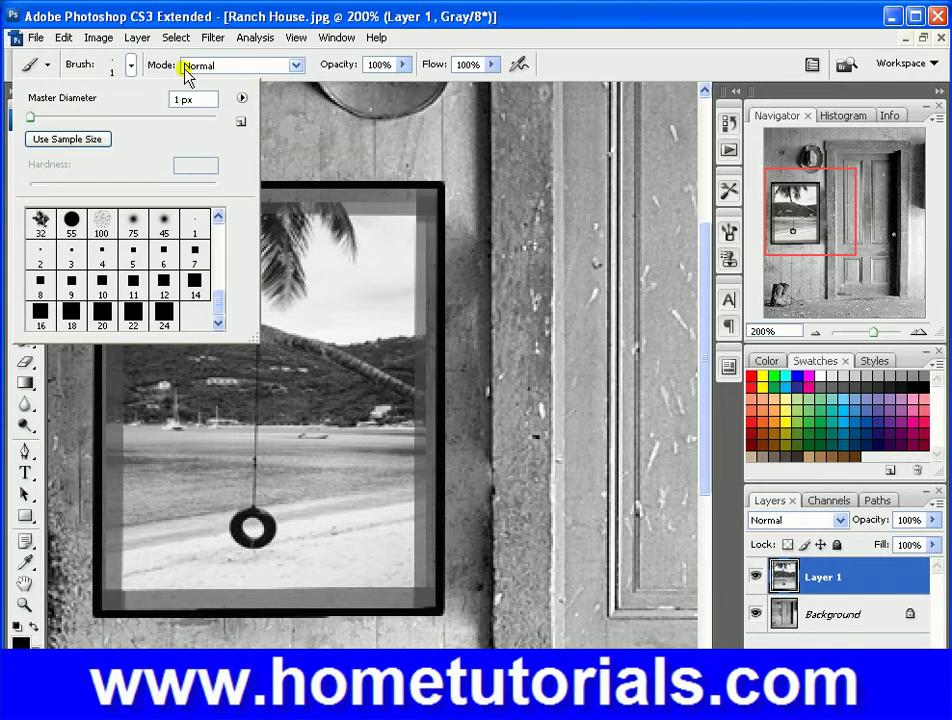
{"action": "left_click", "coordinate": [132, 64]}
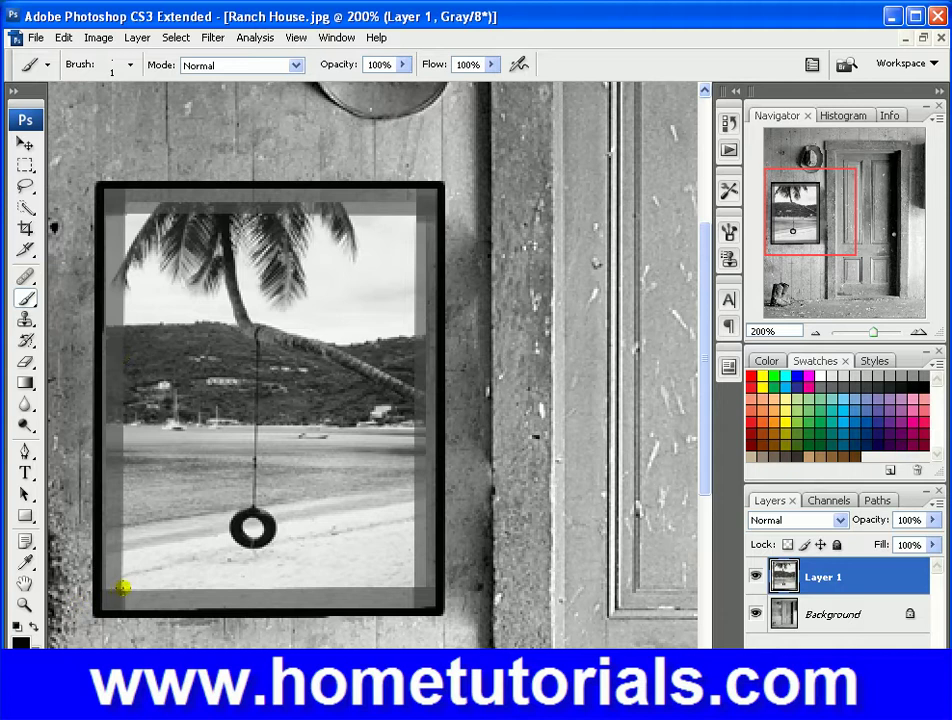
Trace the frame's inner edge with thin straight lines along the bottom, right and top sides of the photo
{"action": "left_click", "coordinate": [122, 588], "text": "shift"}
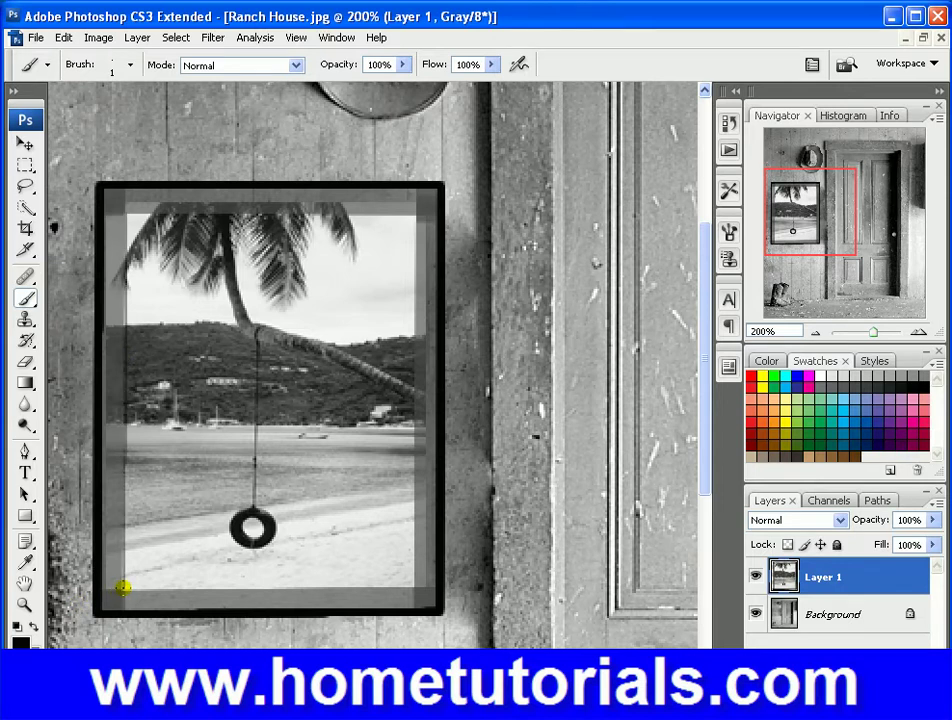
{"action": "left_click", "coordinate": [412, 587], "text": "shift"}
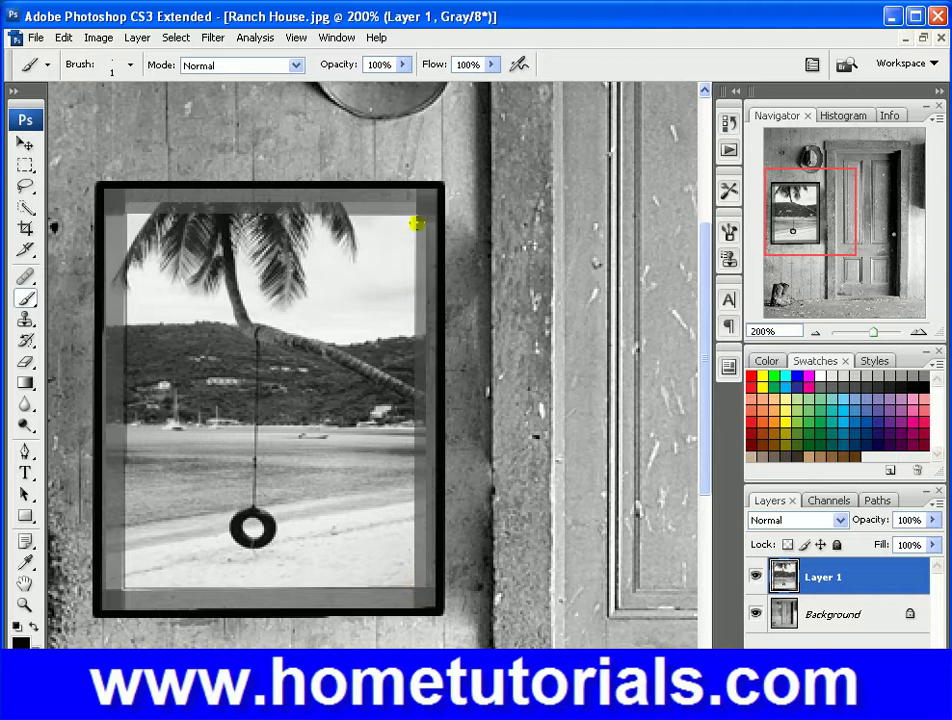
{"action": "left_click", "coordinate": [414, 215], "text": "shift"}
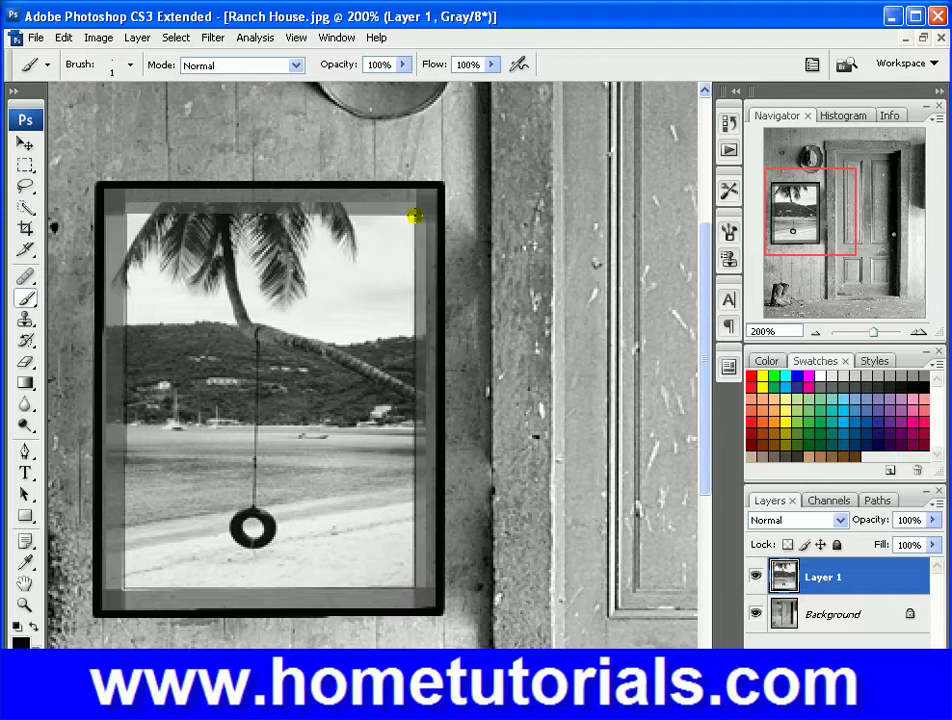
{"action": "left_click", "coordinate": [127, 213], "text": "shift"}
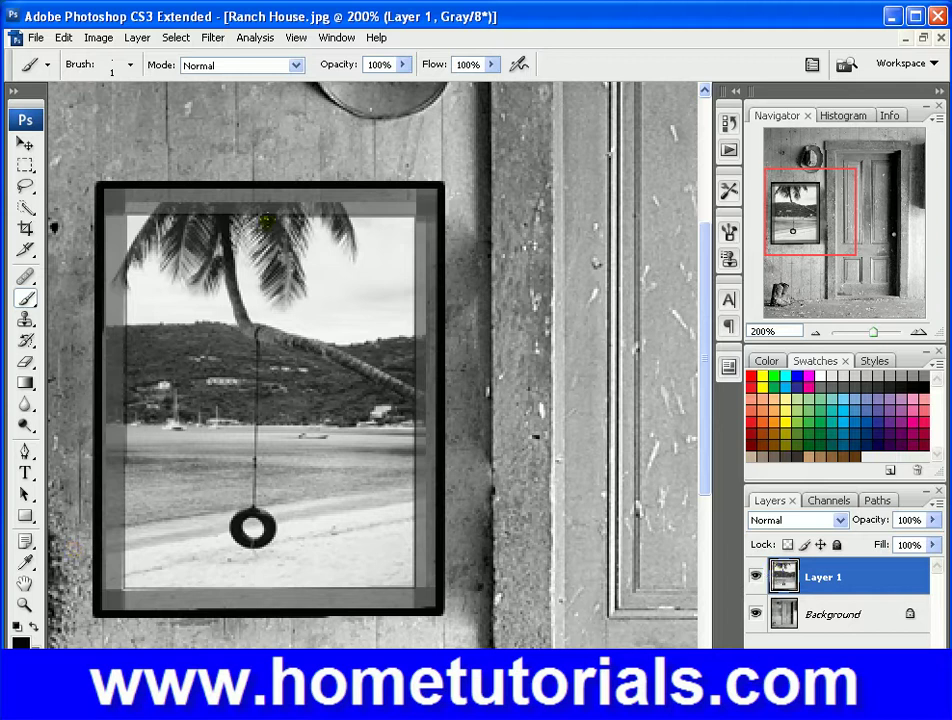
Open the Filter Gallery for Layer 1 and look through the Artistic, Brush Strokes, Distort, Sketch and Stylize filters
{"action": "left_click", "coordinate": [177, 38]}
{"action": "mouse_move", "coordinate": [215, 36]}
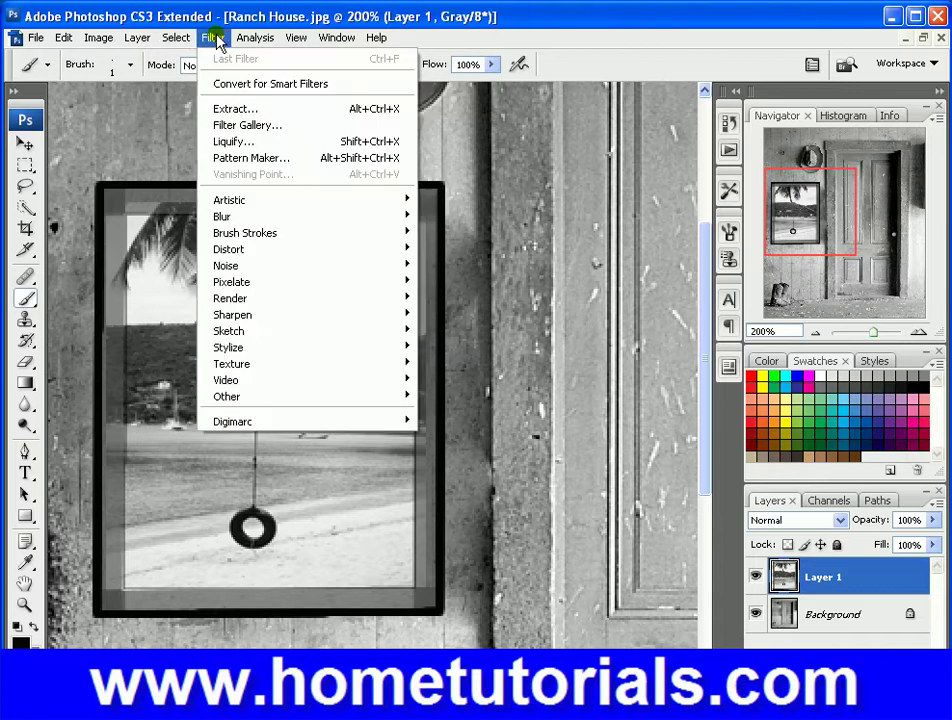
{"action": "left_click", "coordinate": [247, 125]}
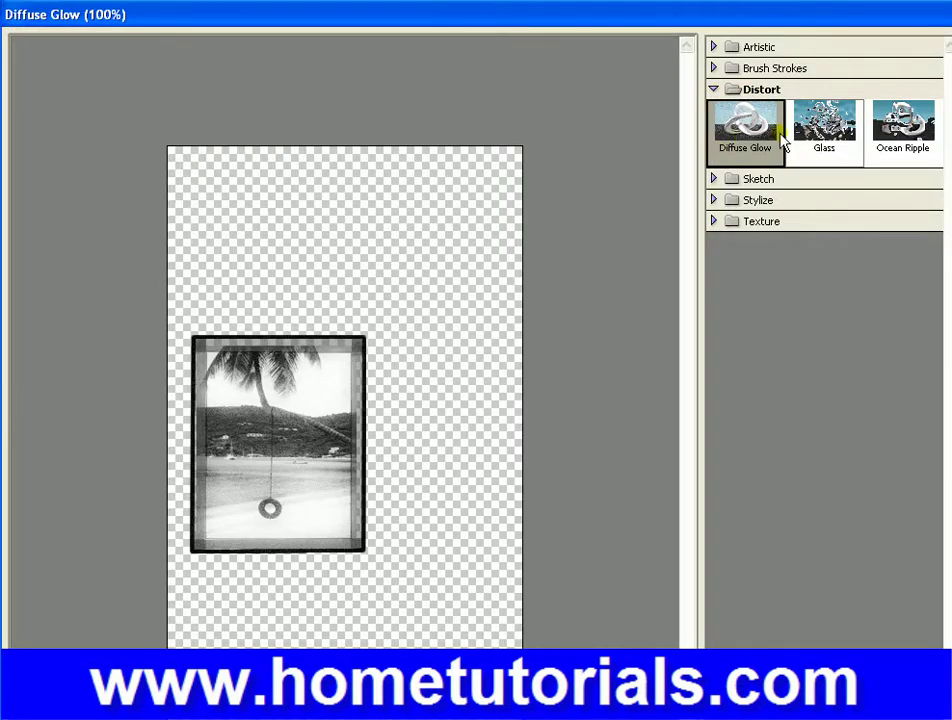
{"action": "left_click", "coordinate": [713, 90]}
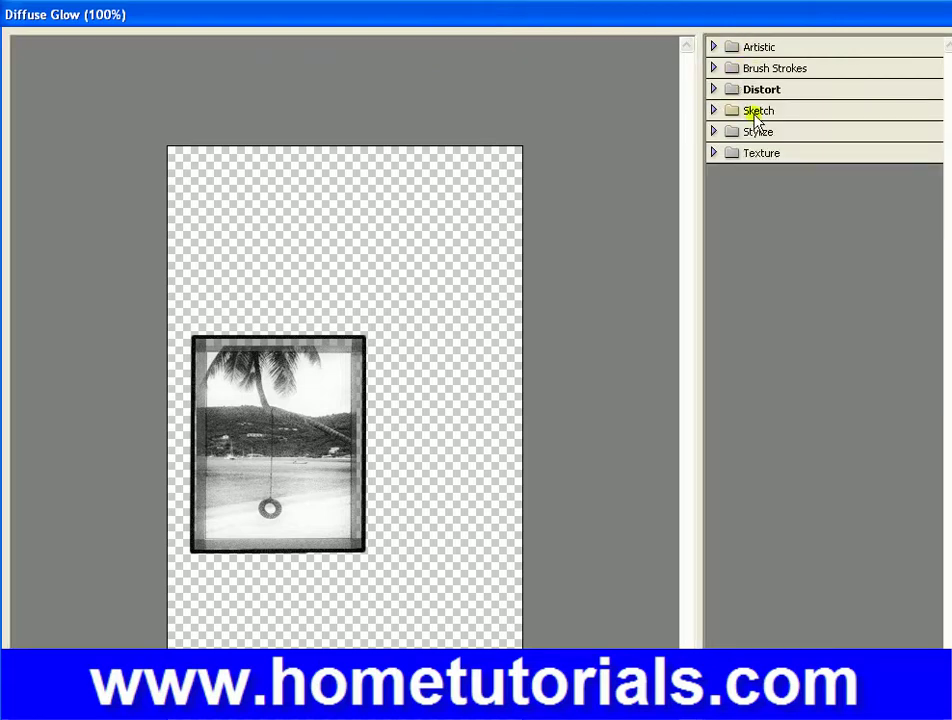
{"action": "left_click", "coordinate": [713, 48]}
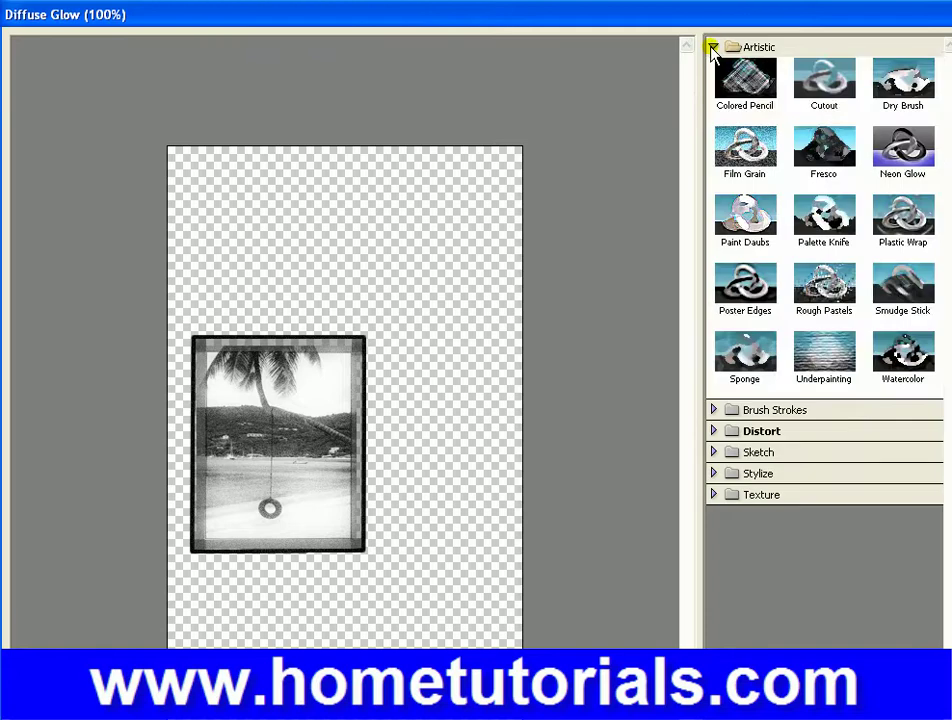
{"action": "left_click", "coordinate": [713, 48]}
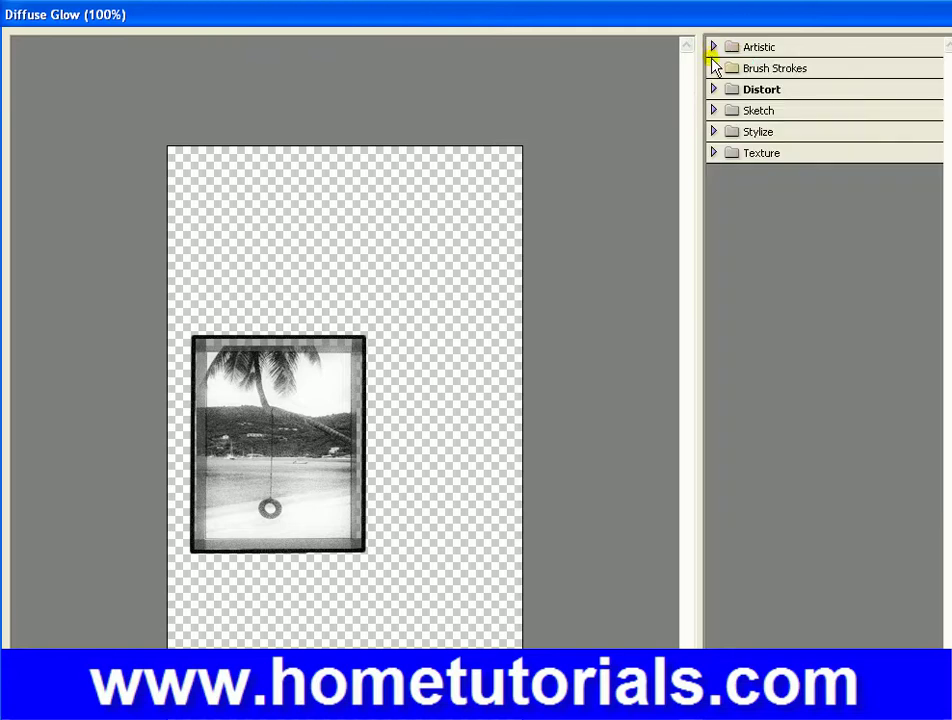
{"action": "left_click", "coordinate": [713, 68]}
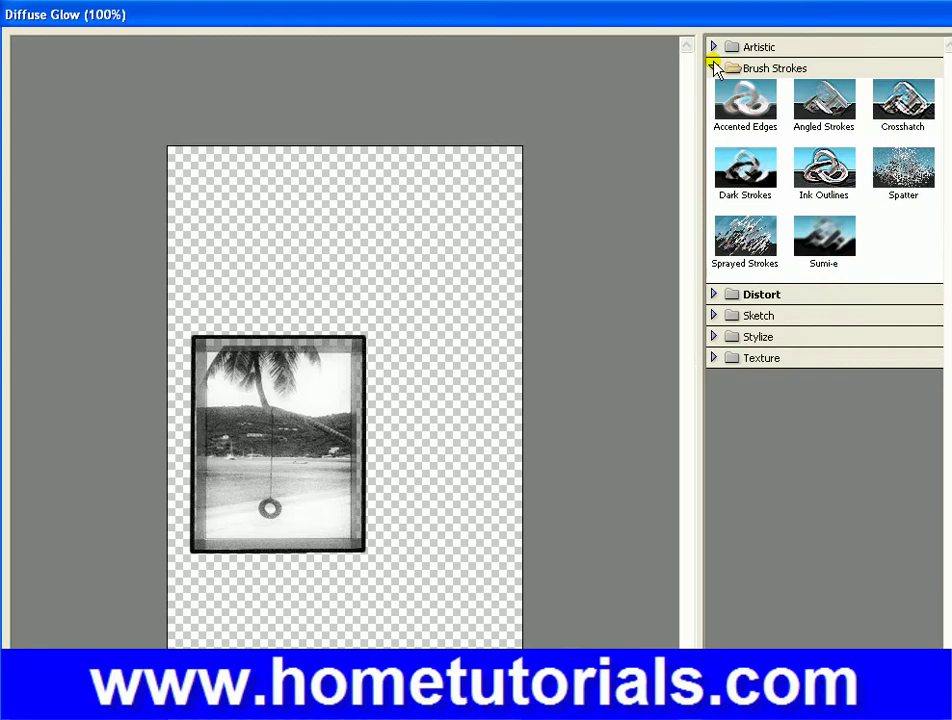
{"action": "left_click", "coordinate": [713, 68]}
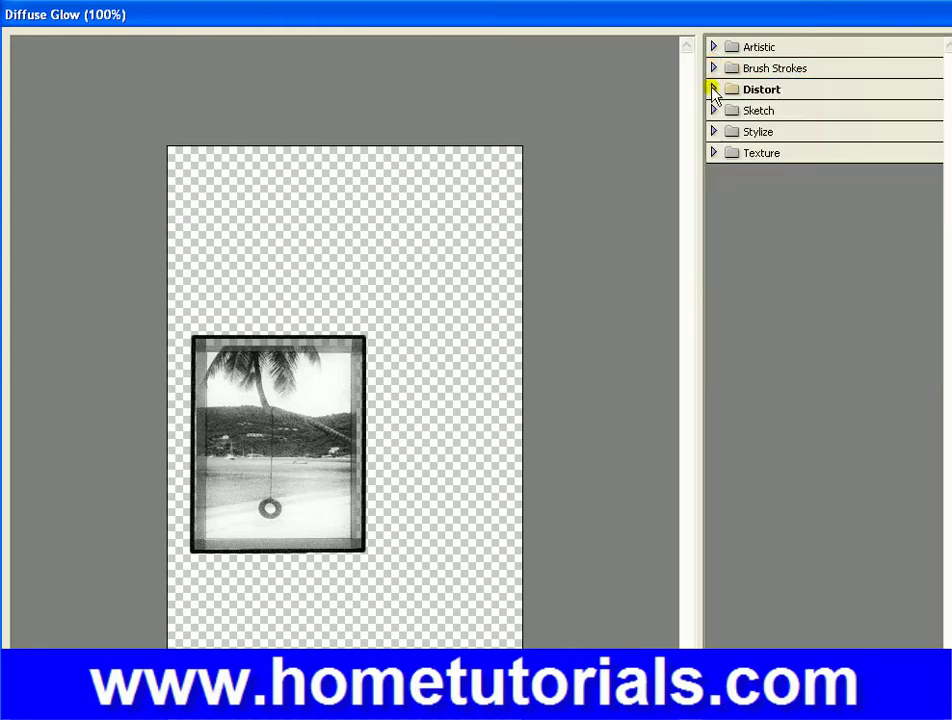
{"action": "left_click", "coordinate": [713, 89]}
{"action": "left_click", "coordinate": [713, 89]}
{"action": "left_click", "coordinate": [713, 110]}
{"action": "left_click", "coordinate": [713, 110]}
{"action": "left_click", "coordinate": [713, 131]}
{"action": "left_click", "coordinate": [713, 131]}
Apply the Grain texture filter to the framed photo on Layer 1
{"action": "left_click", "coordinate": [714, 152]}
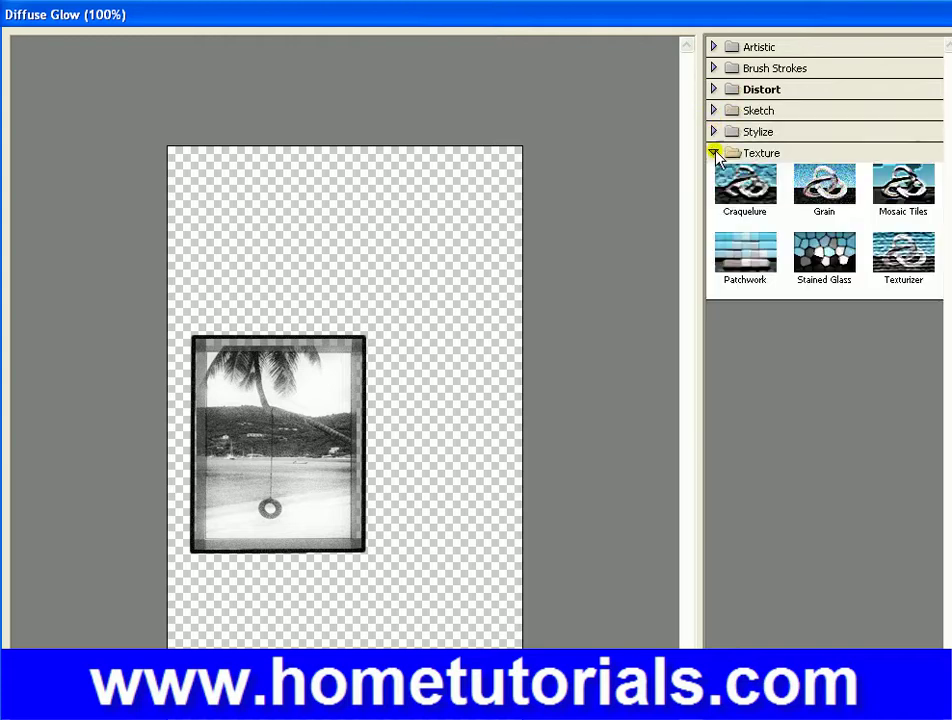
{"action": "left_click", "coordinate": [833, 185]}
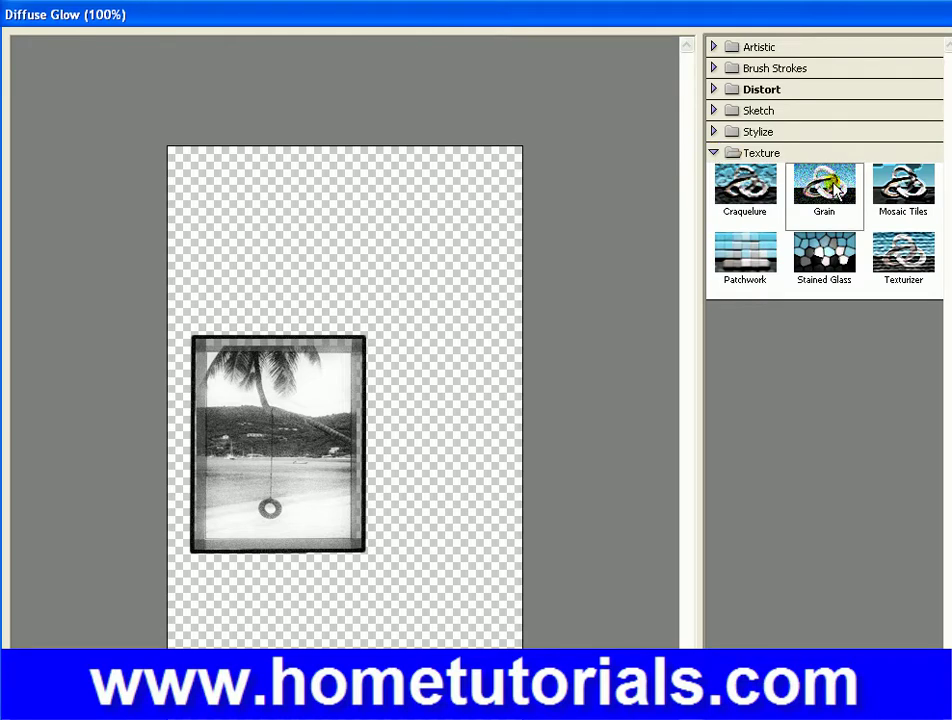
{"action": "left_click", "coordinate": [833, 185]}
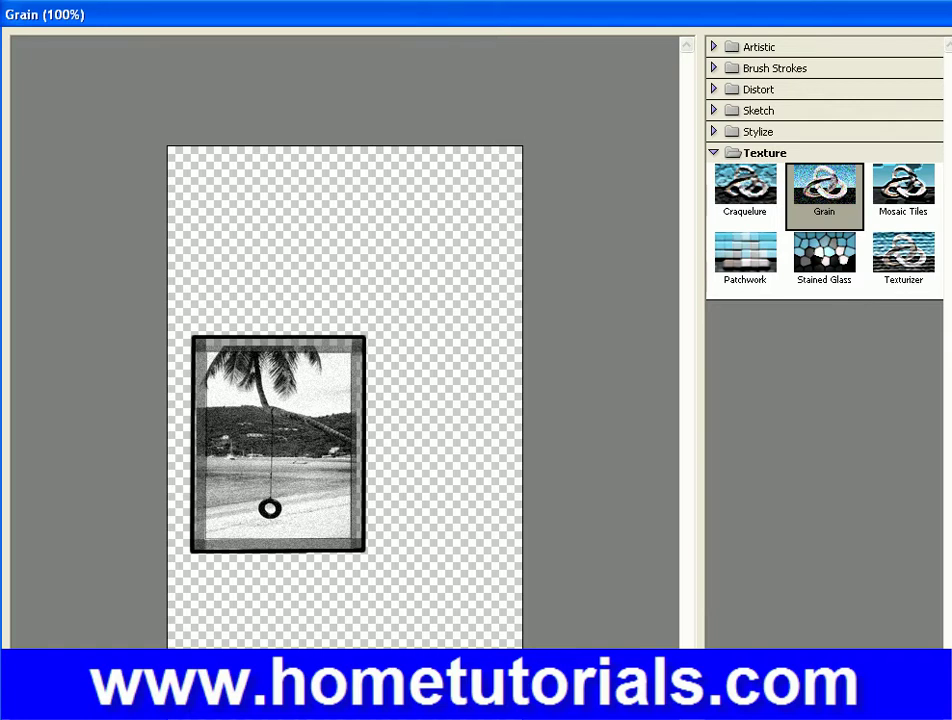
{"action": "key", "text": "Return"}
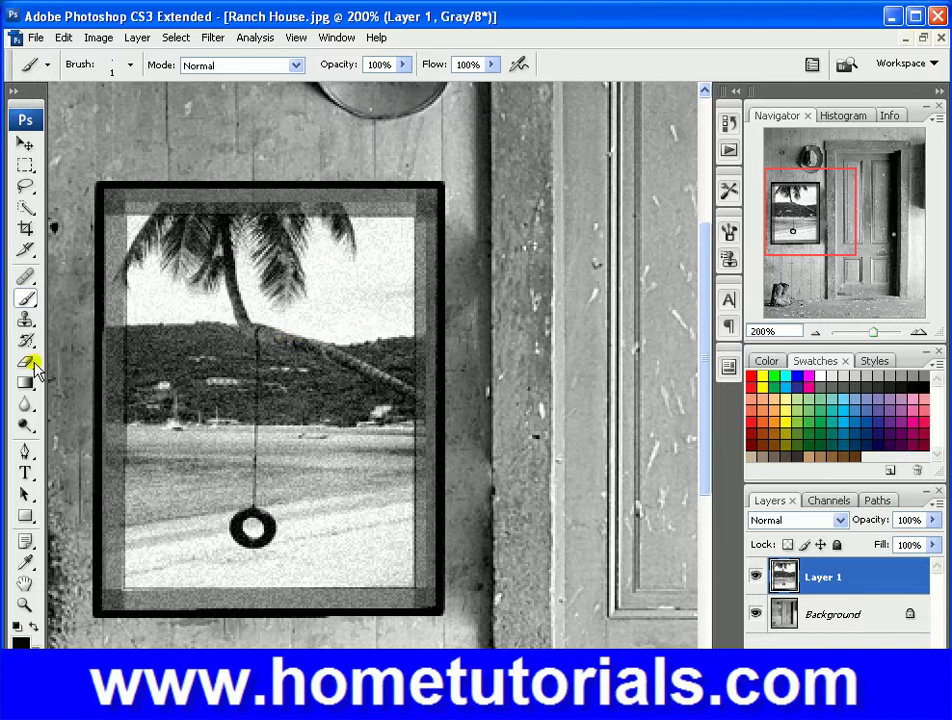
Zoom out to 66.7% to examine the framed photo within the whole ranch house picture
{"action": "left_click", "coordinate": [25, 604]}
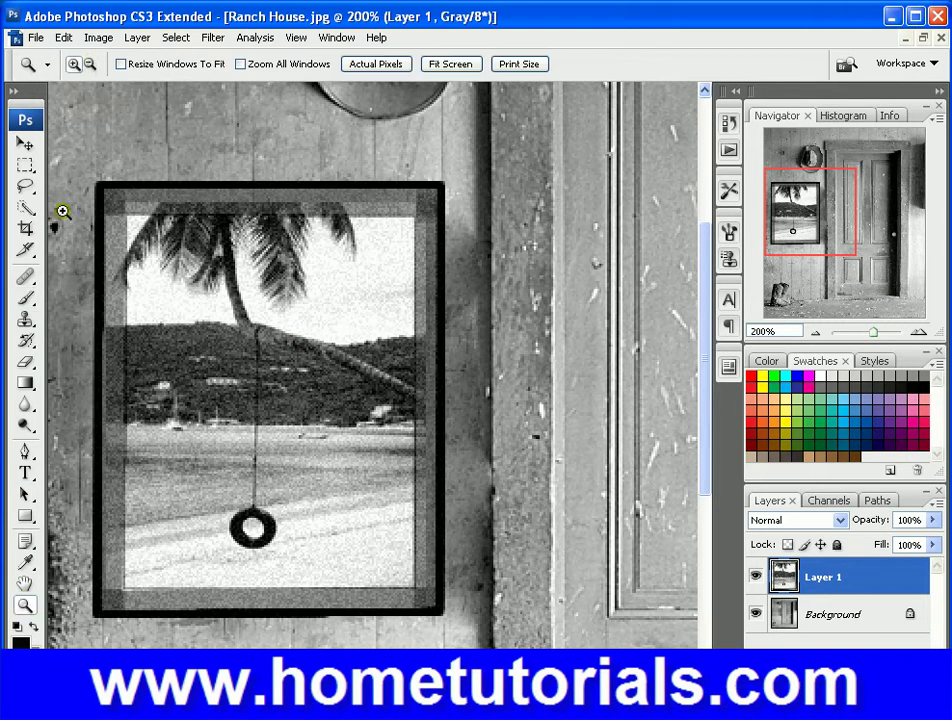
{"action": "left_click", "coordinate": [89, 63]}
{"action": "left_click", "coordinate": [309, 315]}
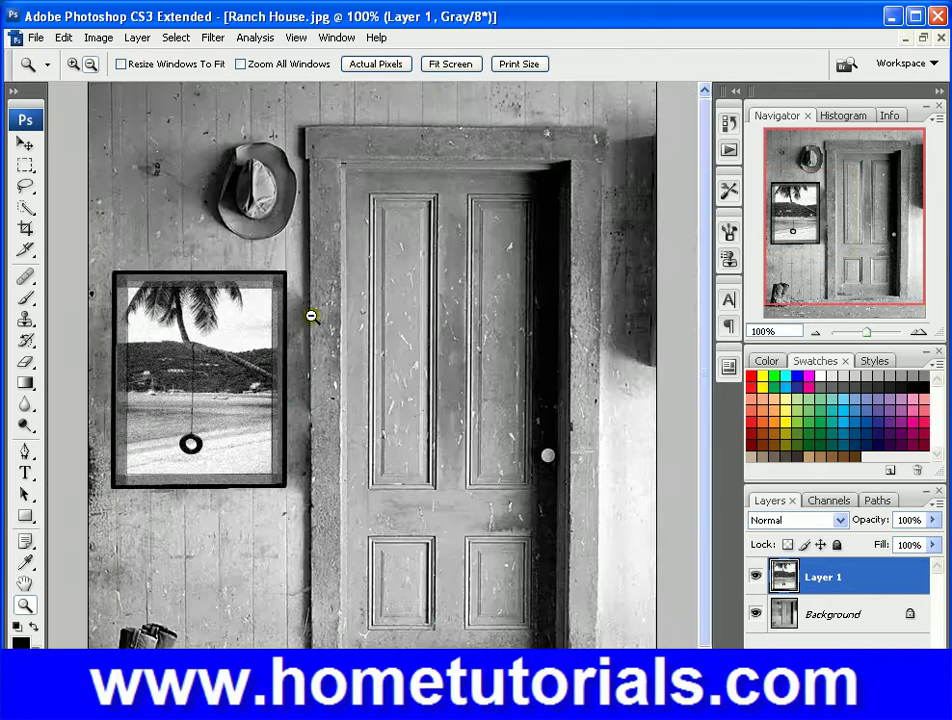
{"action": "left_click", "coordinate": [310, 315]}
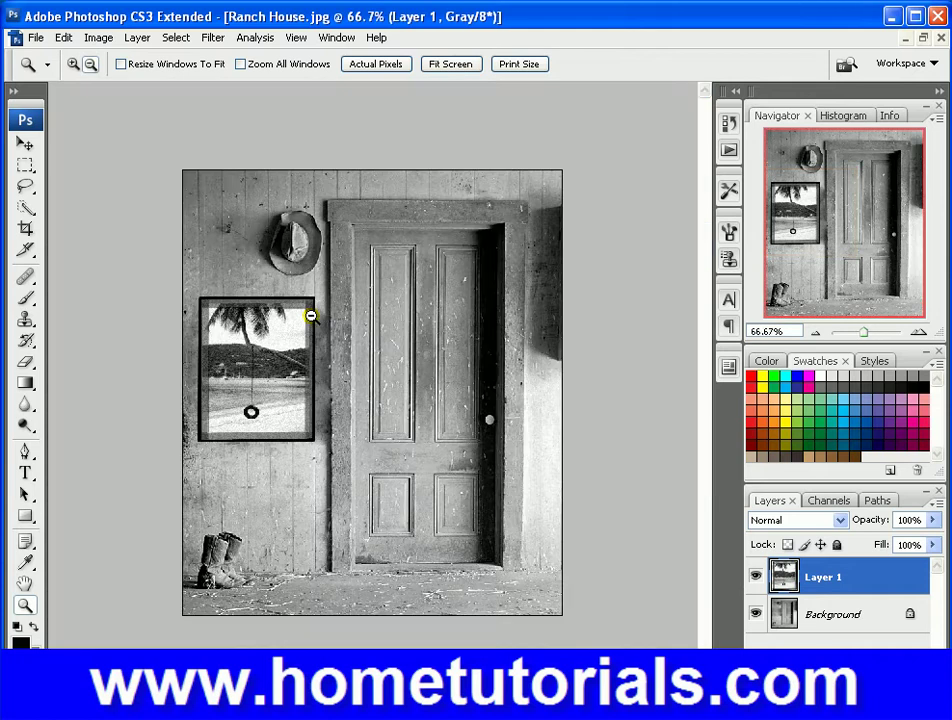